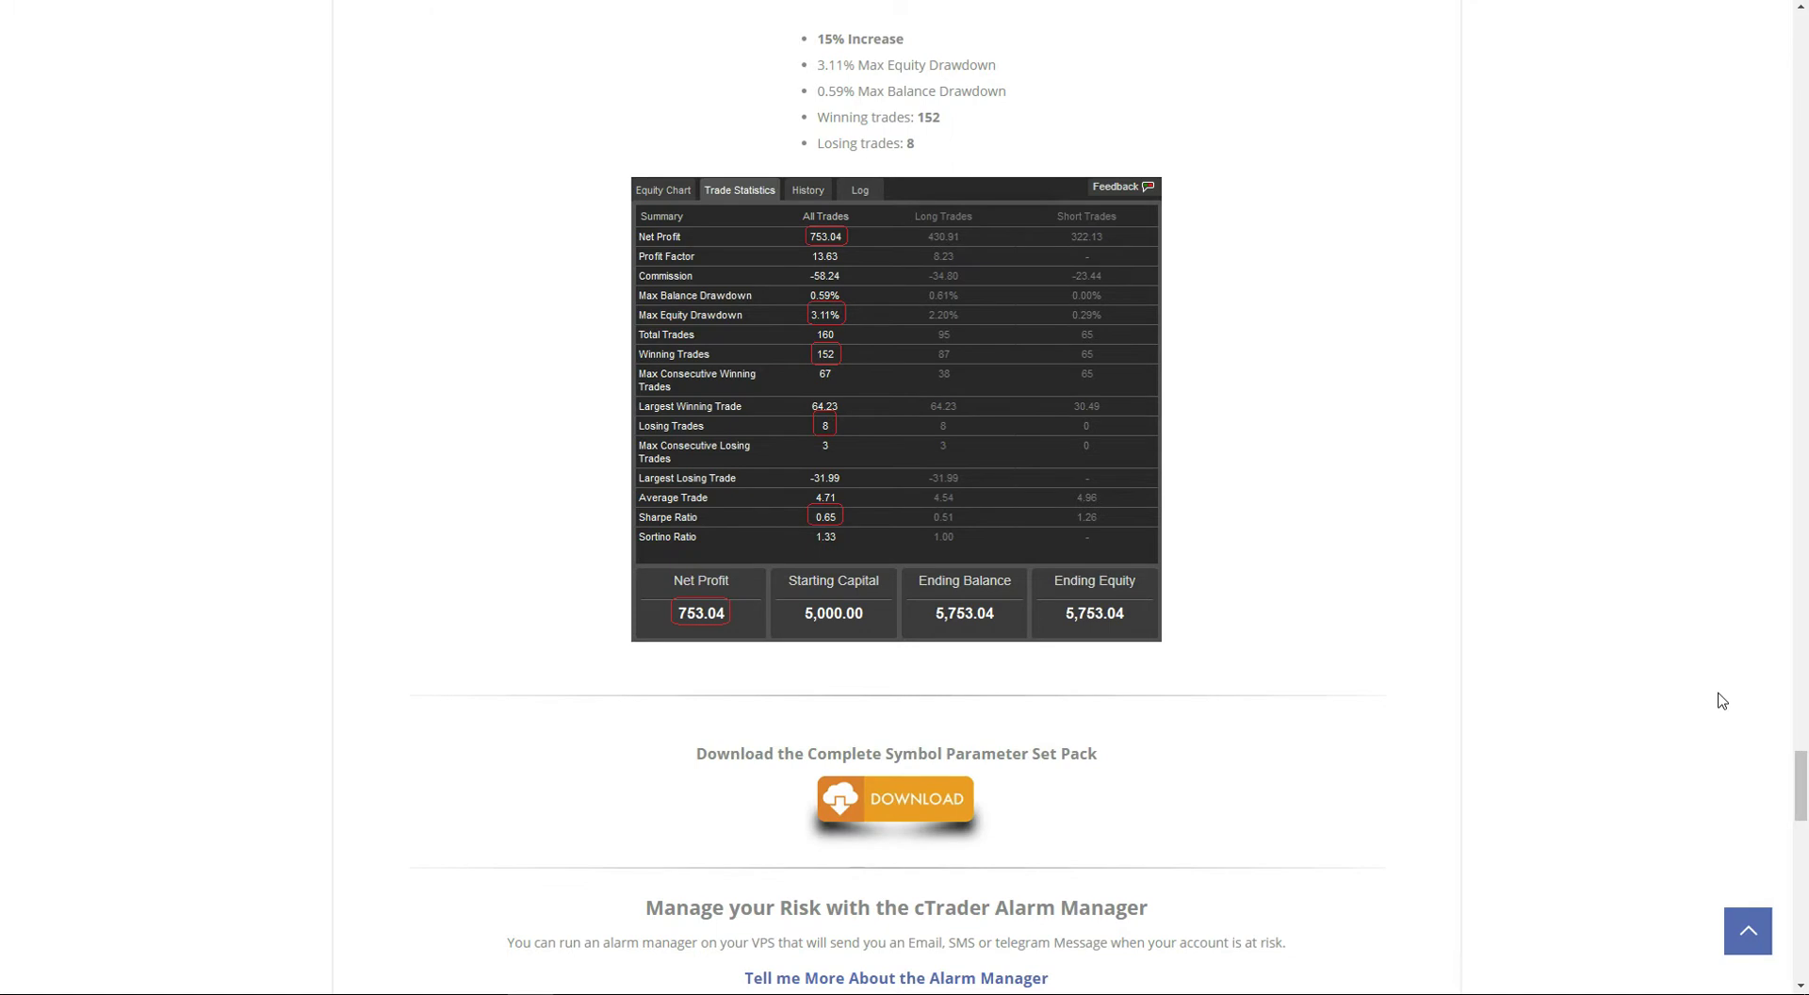
# - Scroll back to the top of the Switchback Forex product page to show the £99.99 price
pyautogui.moveTo(1799, 786); pyautogui.dragTo(1799, 52)
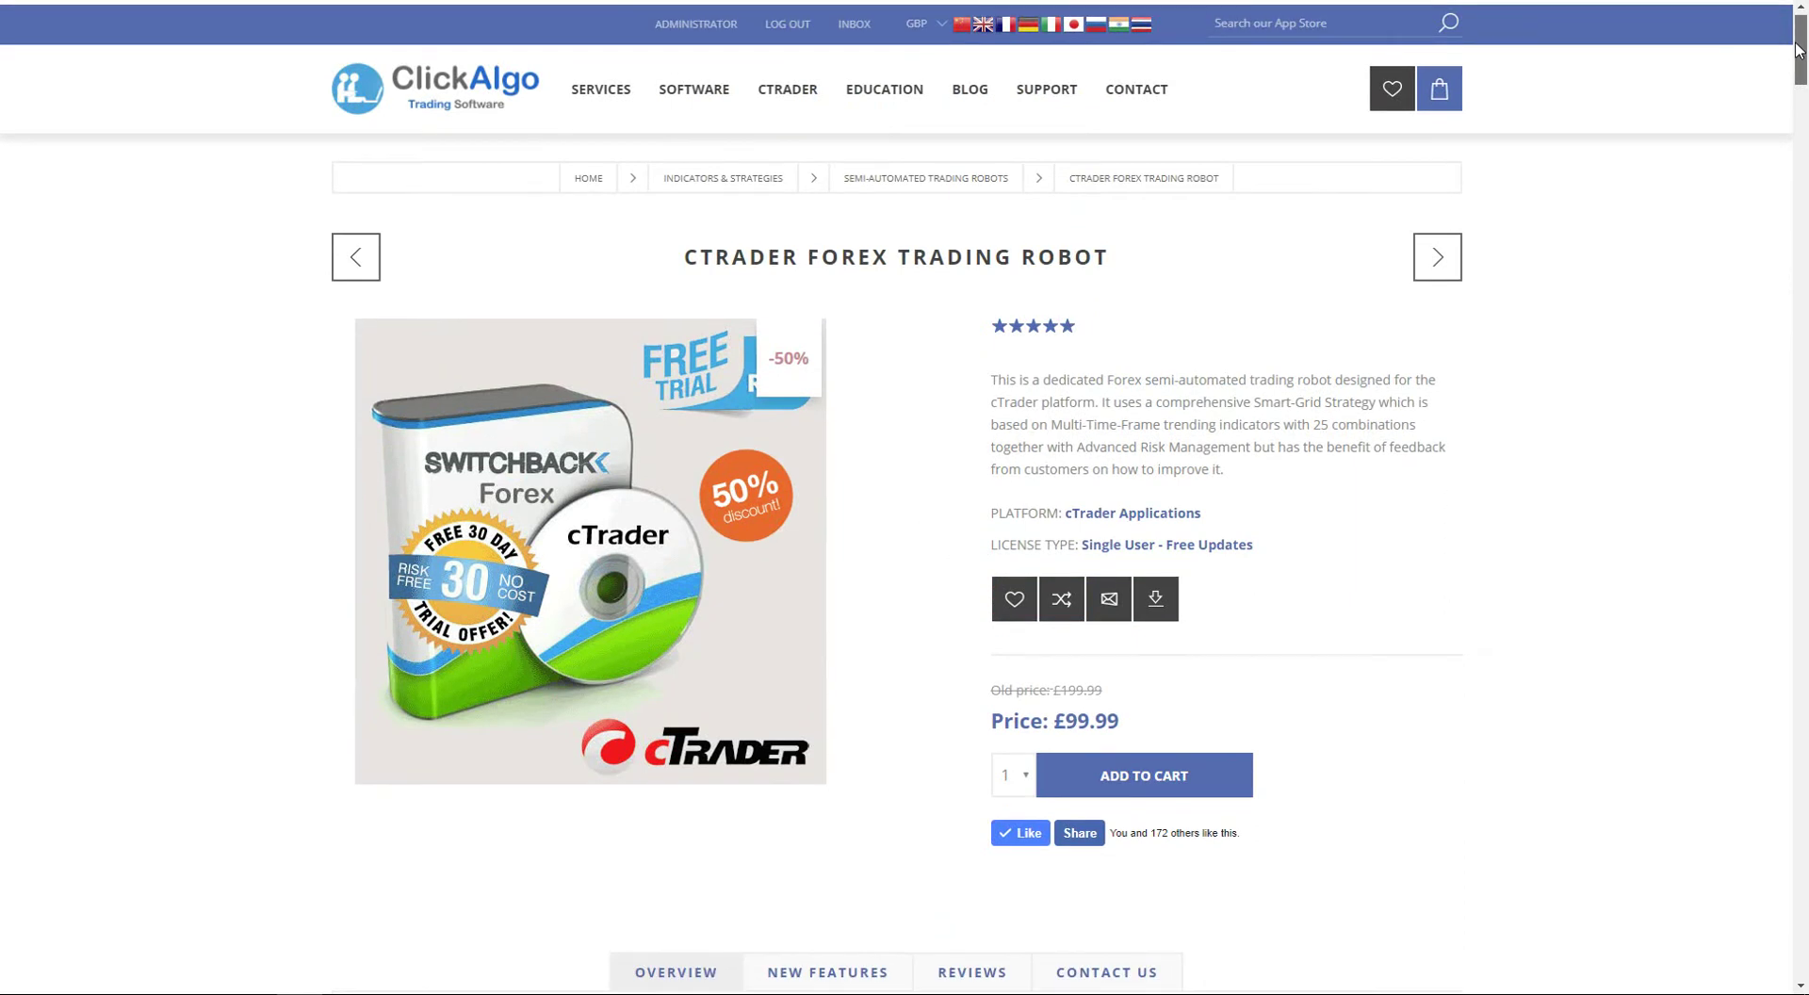
# - Scroll down the product page to the EURUSD backtest statistics
pyautogui.moveTo(1800, 52); pyautogui.dragTo(1724, 793)
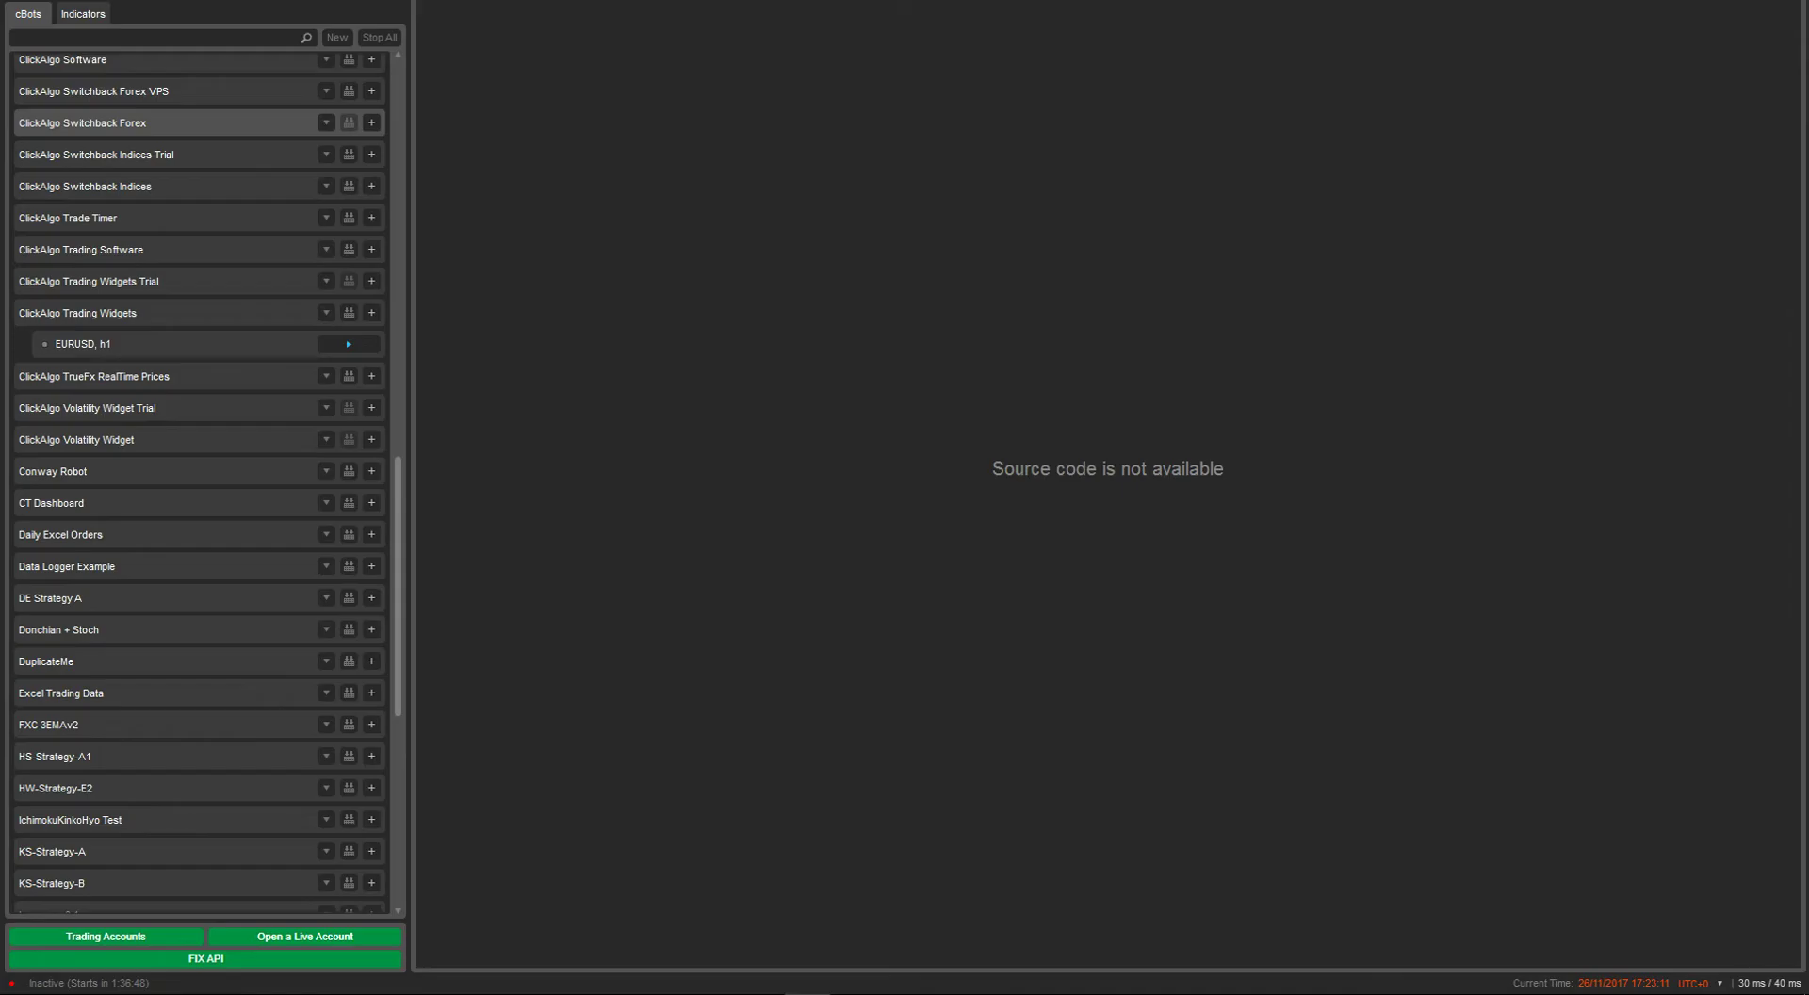
# - Extract Instrument Parameters.zip in Documents and open the resulting folder of six CBOTSET files
pyautogui.moveTo(206, 992)
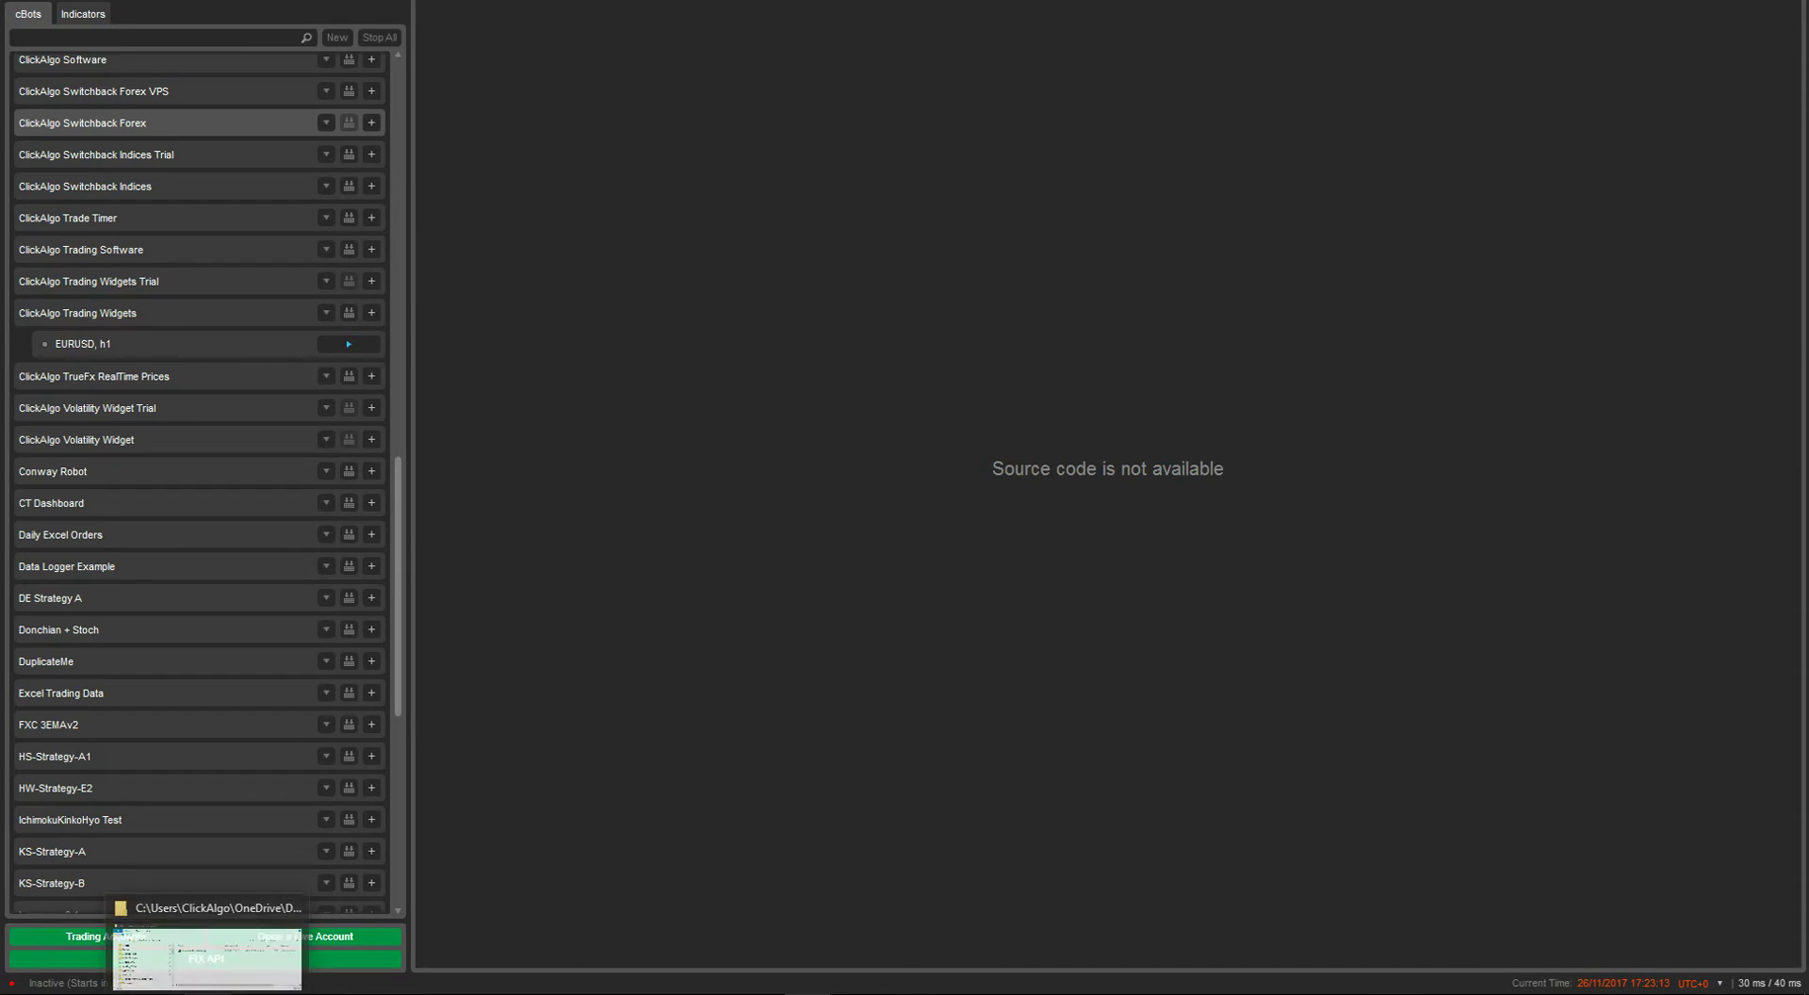
pyautogui.click(207, 942)
pyautogui.rightClick(840, 249)
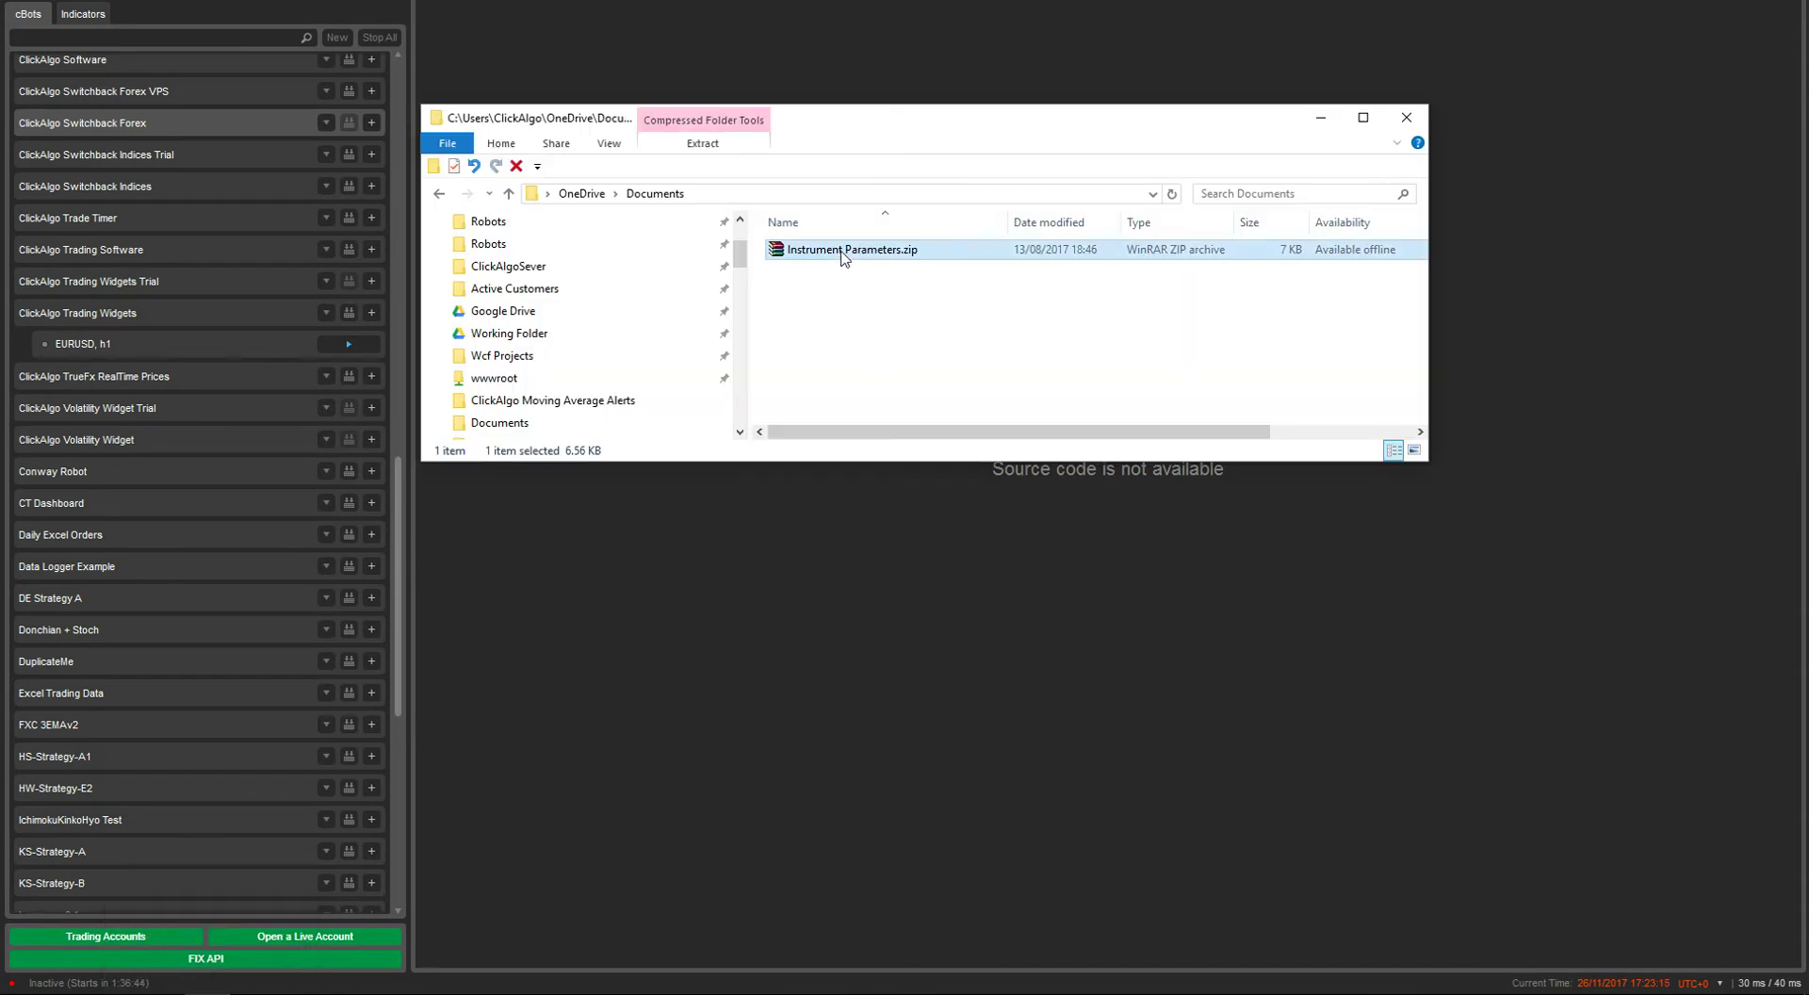
pyautogui.click(924, 327)
pyautogui.doubleClick(875, 250)
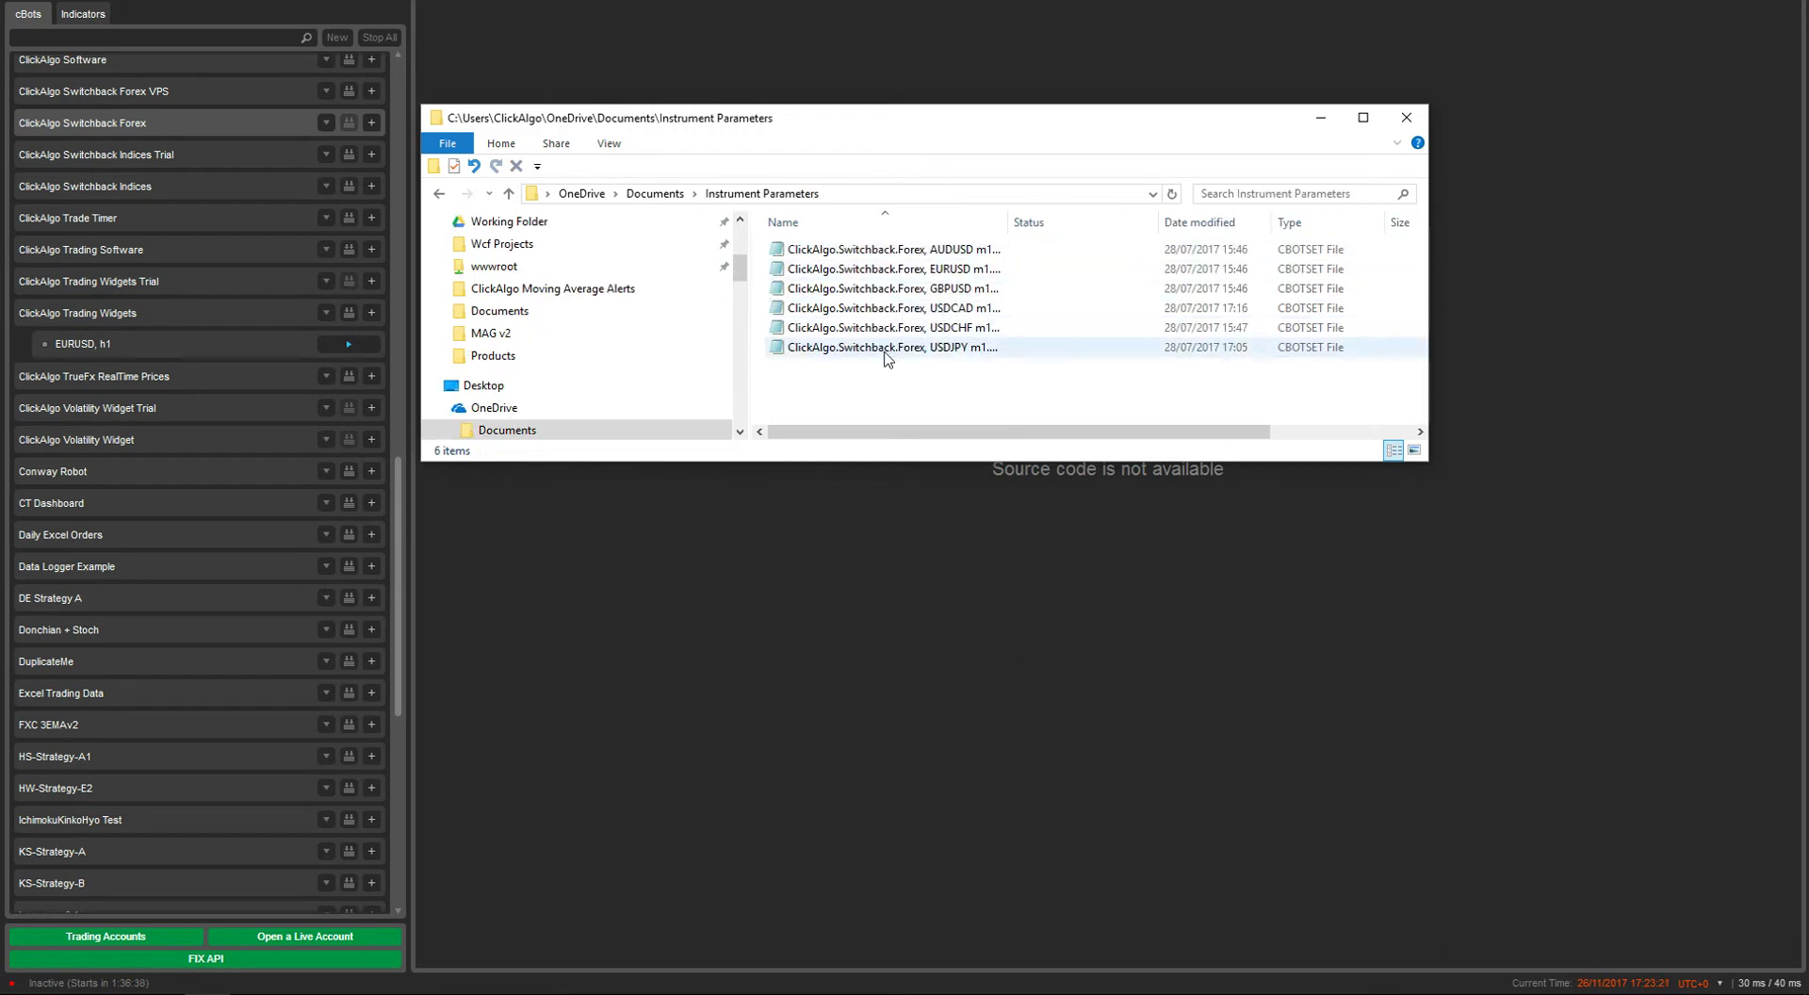
# - Add a new EURUSD h1 instance to the Switchback Forex cBot
pyautogui.moveTo(499, 117); pyautogui.dragTo(690, 50)
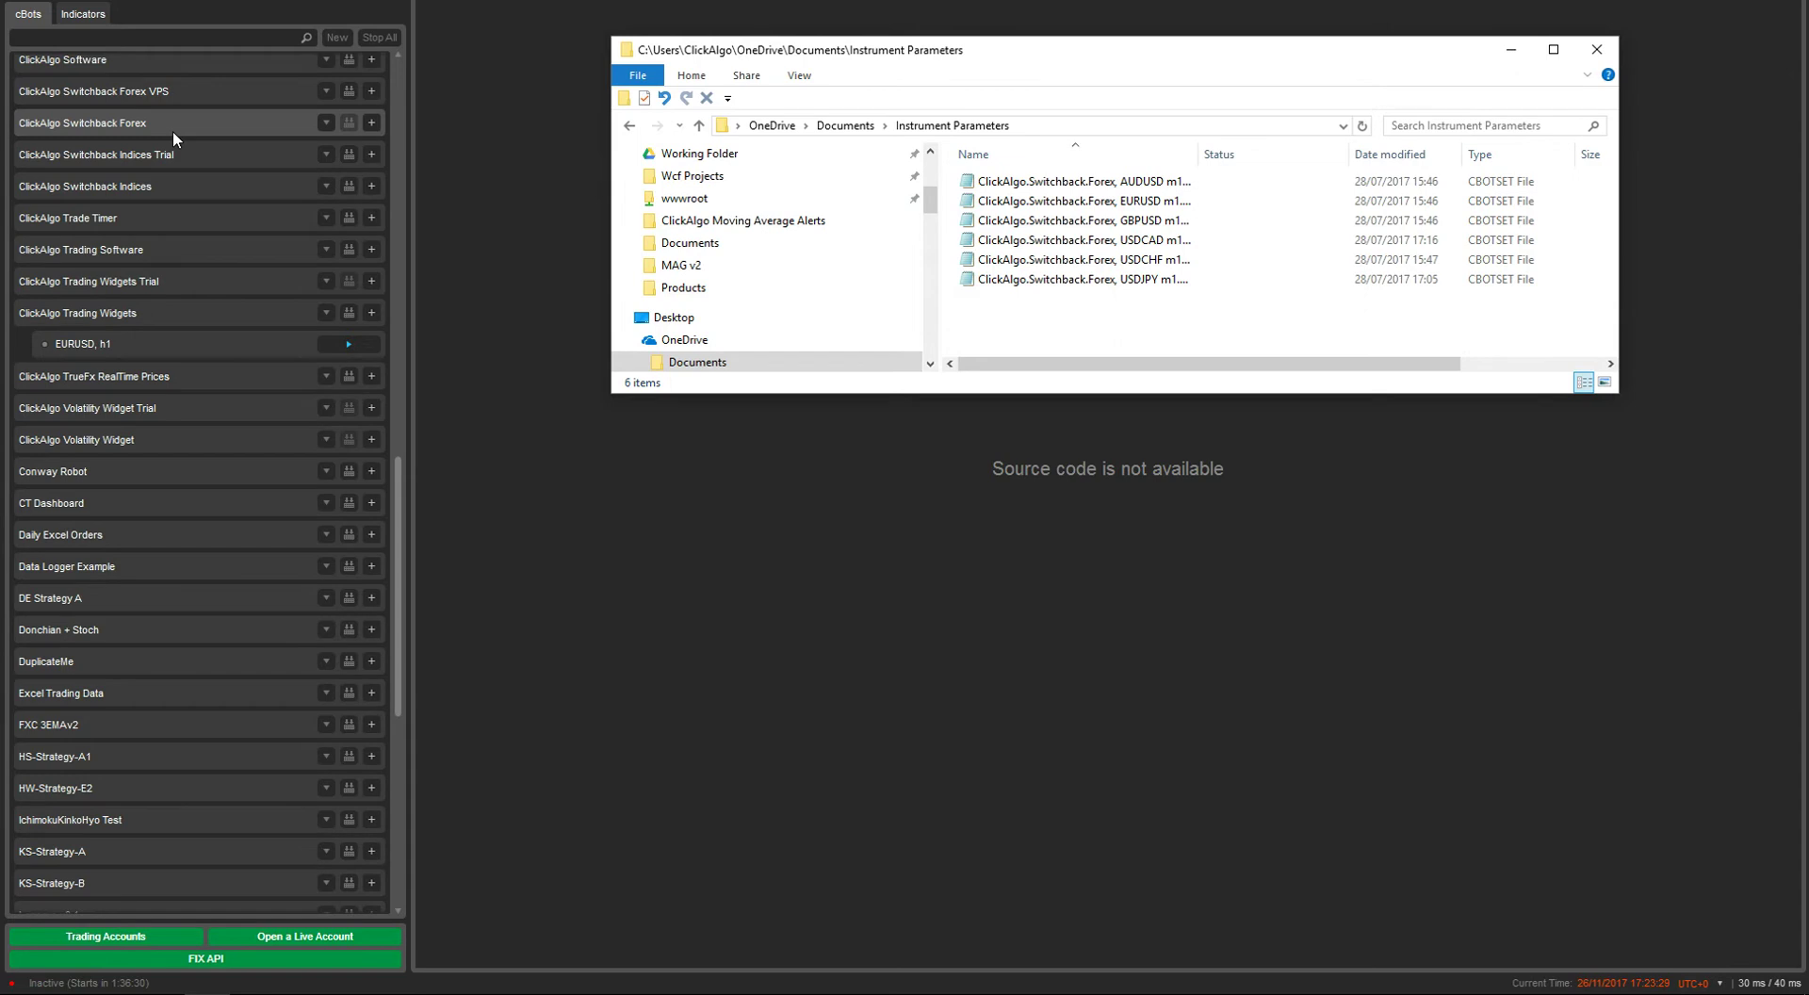
pyautogui.click(326, 127)
pyautogui.click(240, 150)
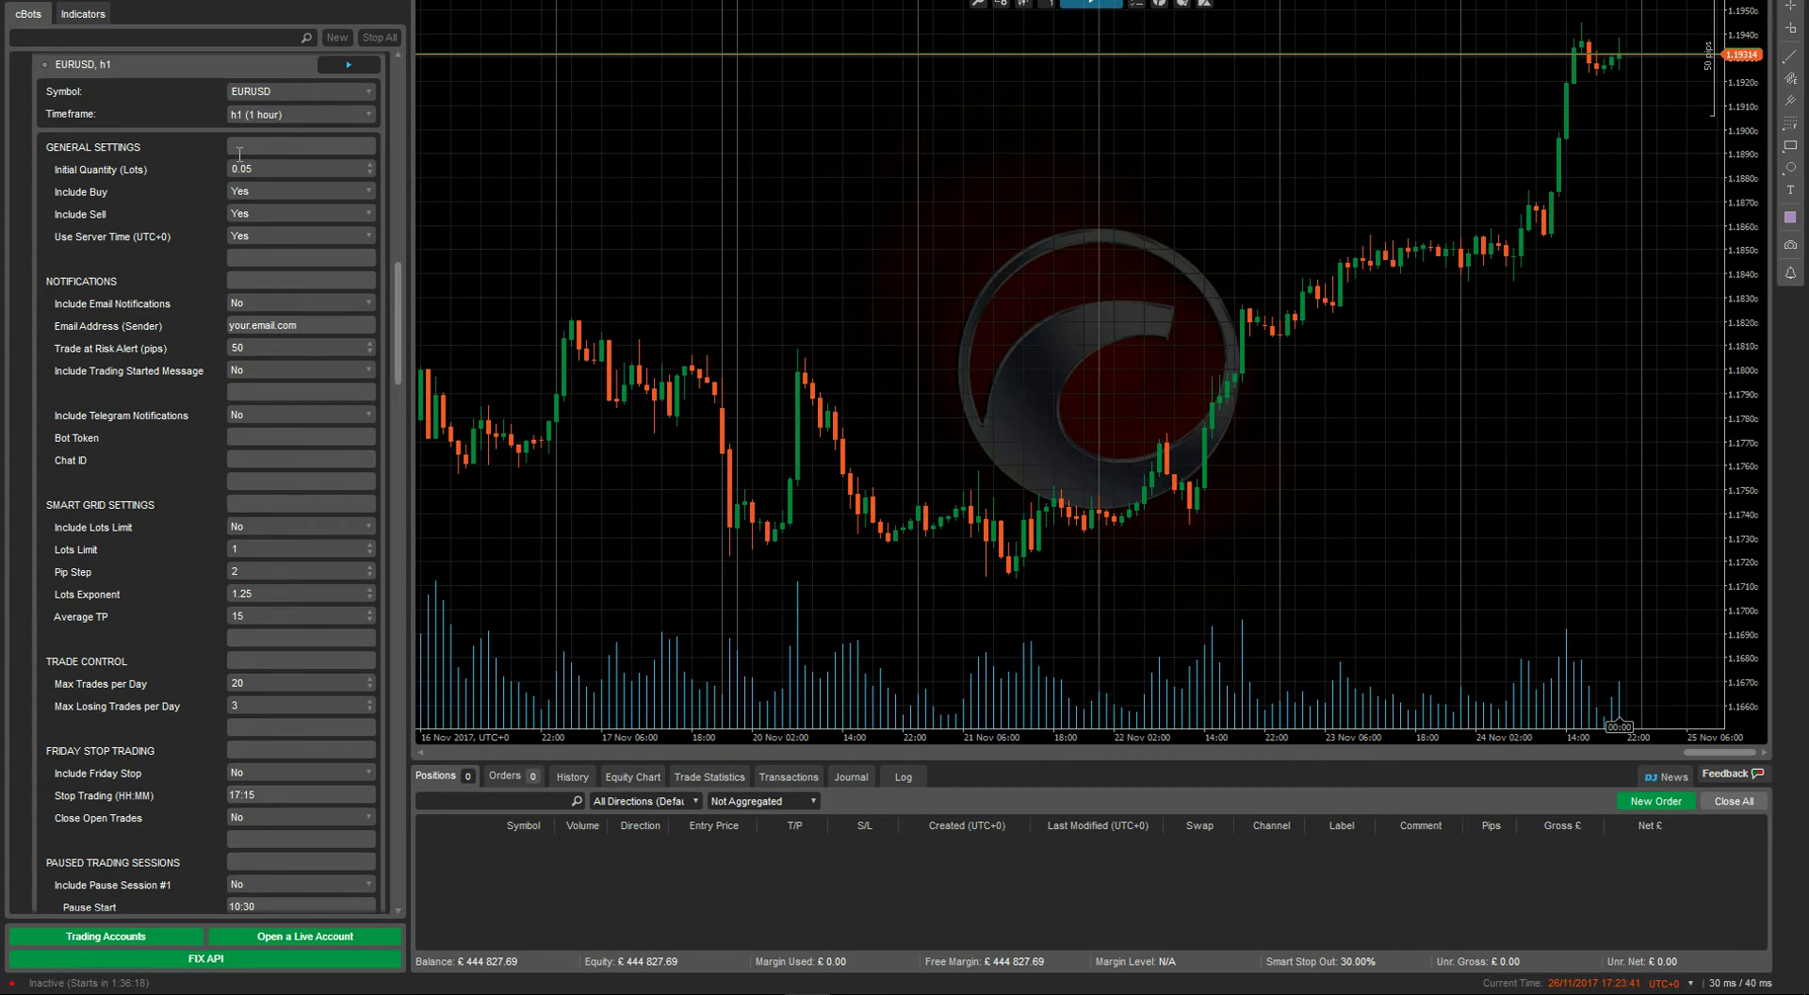
pyautogui.scroll(2, 218, 159)
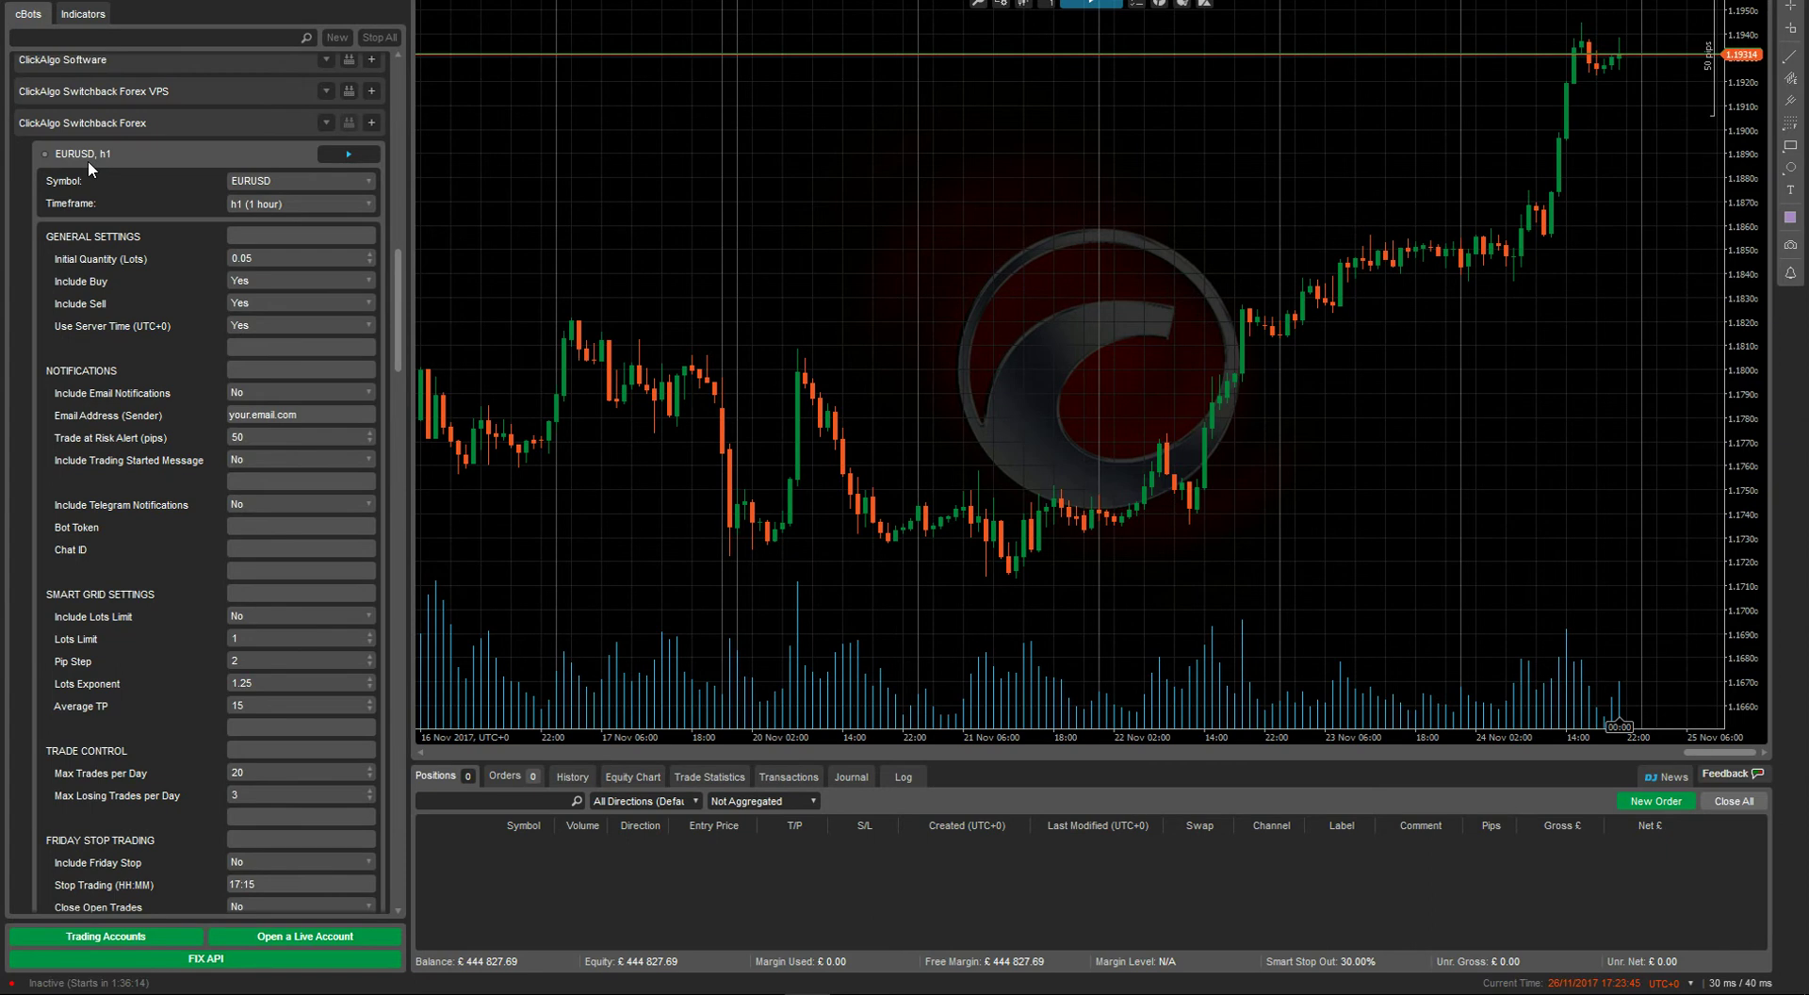
pyautogui.moveTo(404, 298); pyautogui.dragTo(382, 403)
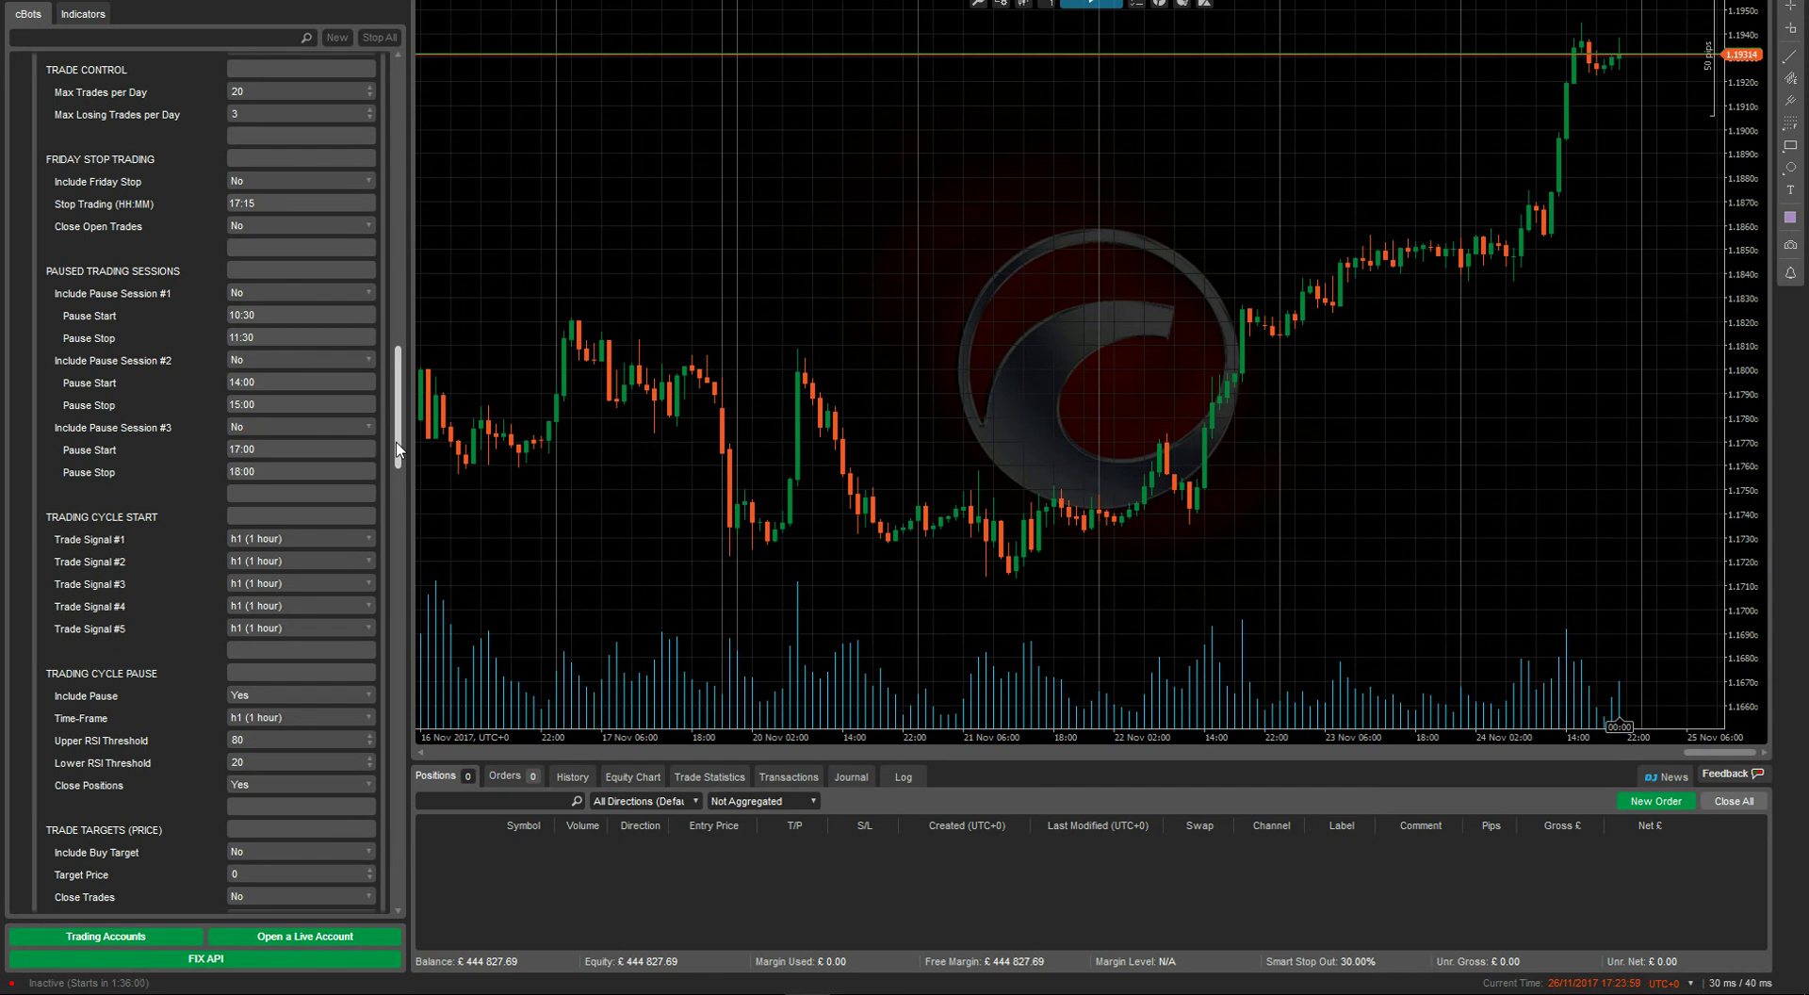
pyautogui.moveTo(396, 450); pyautogui.dragTo(396, 338)
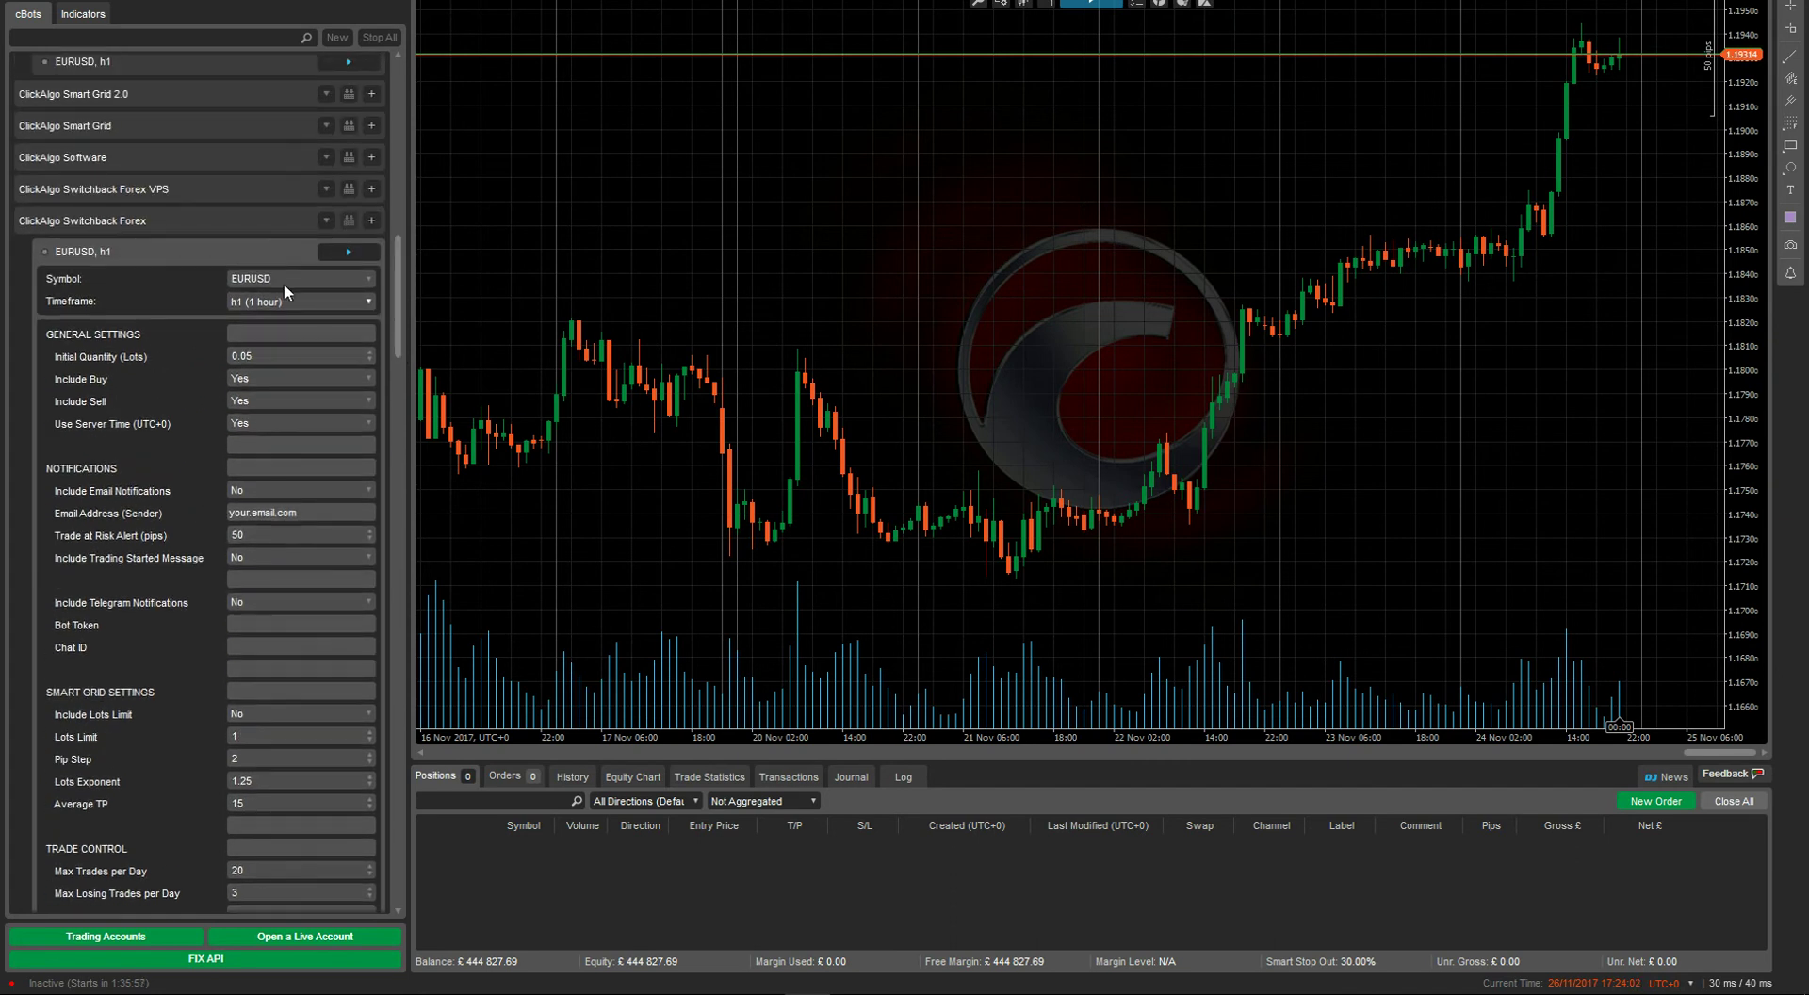
# - Load EURUSD m1.cbotset into the EURUSD h1 instance, making it EURUSD m1 with 0.03 lots
pyautogui.rightClick(110, 257)
pyautogui.click(183, 278)
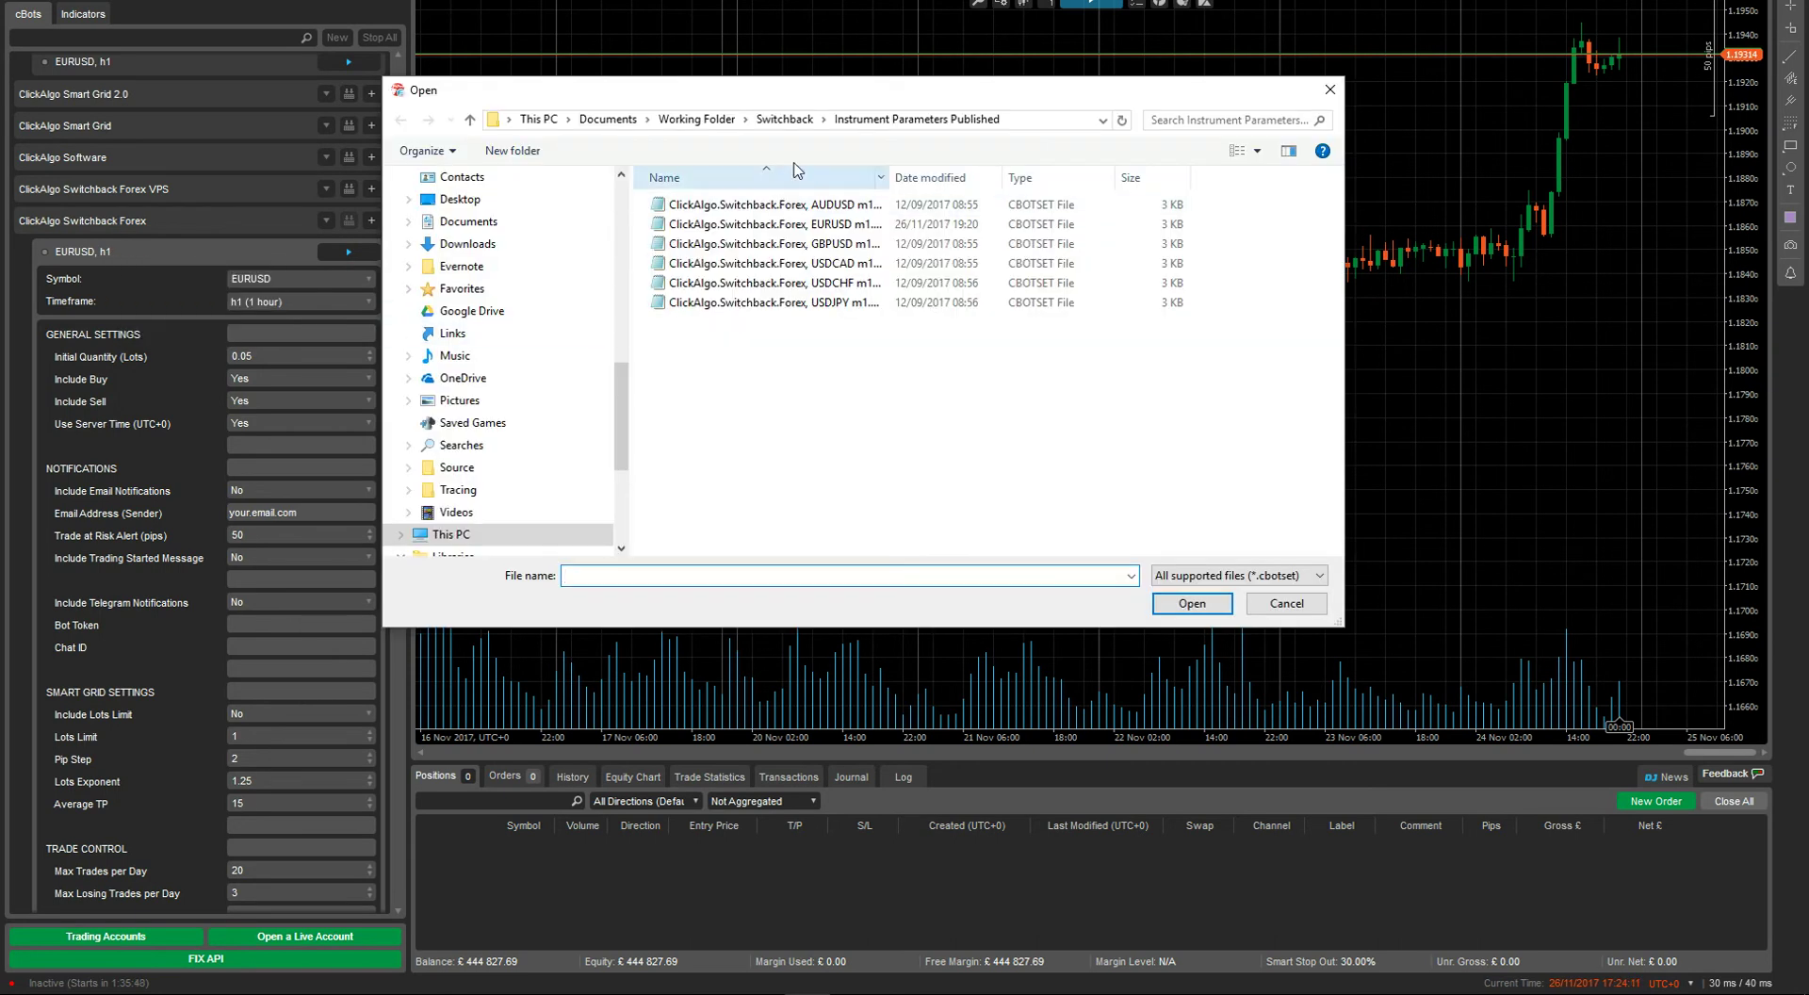
pyautogui.moveTo(839, 96); pyautogui.dragTo(954, 71)
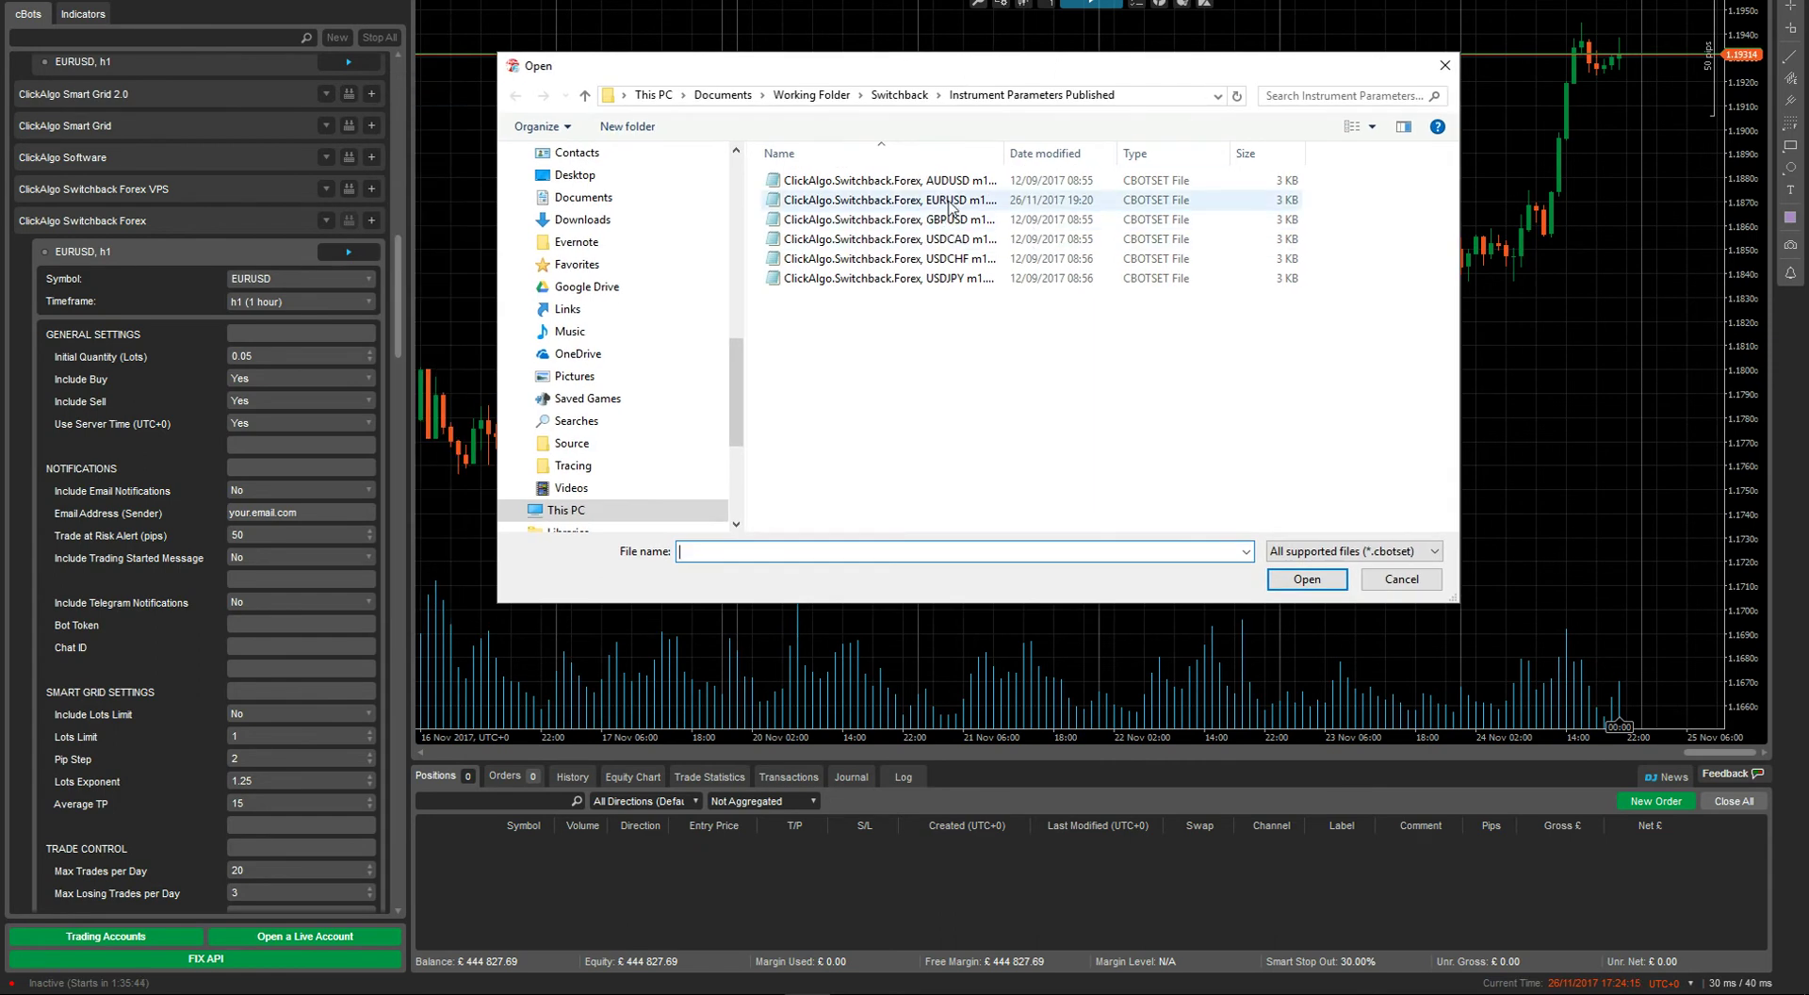
pyautogui.click(949, 206)
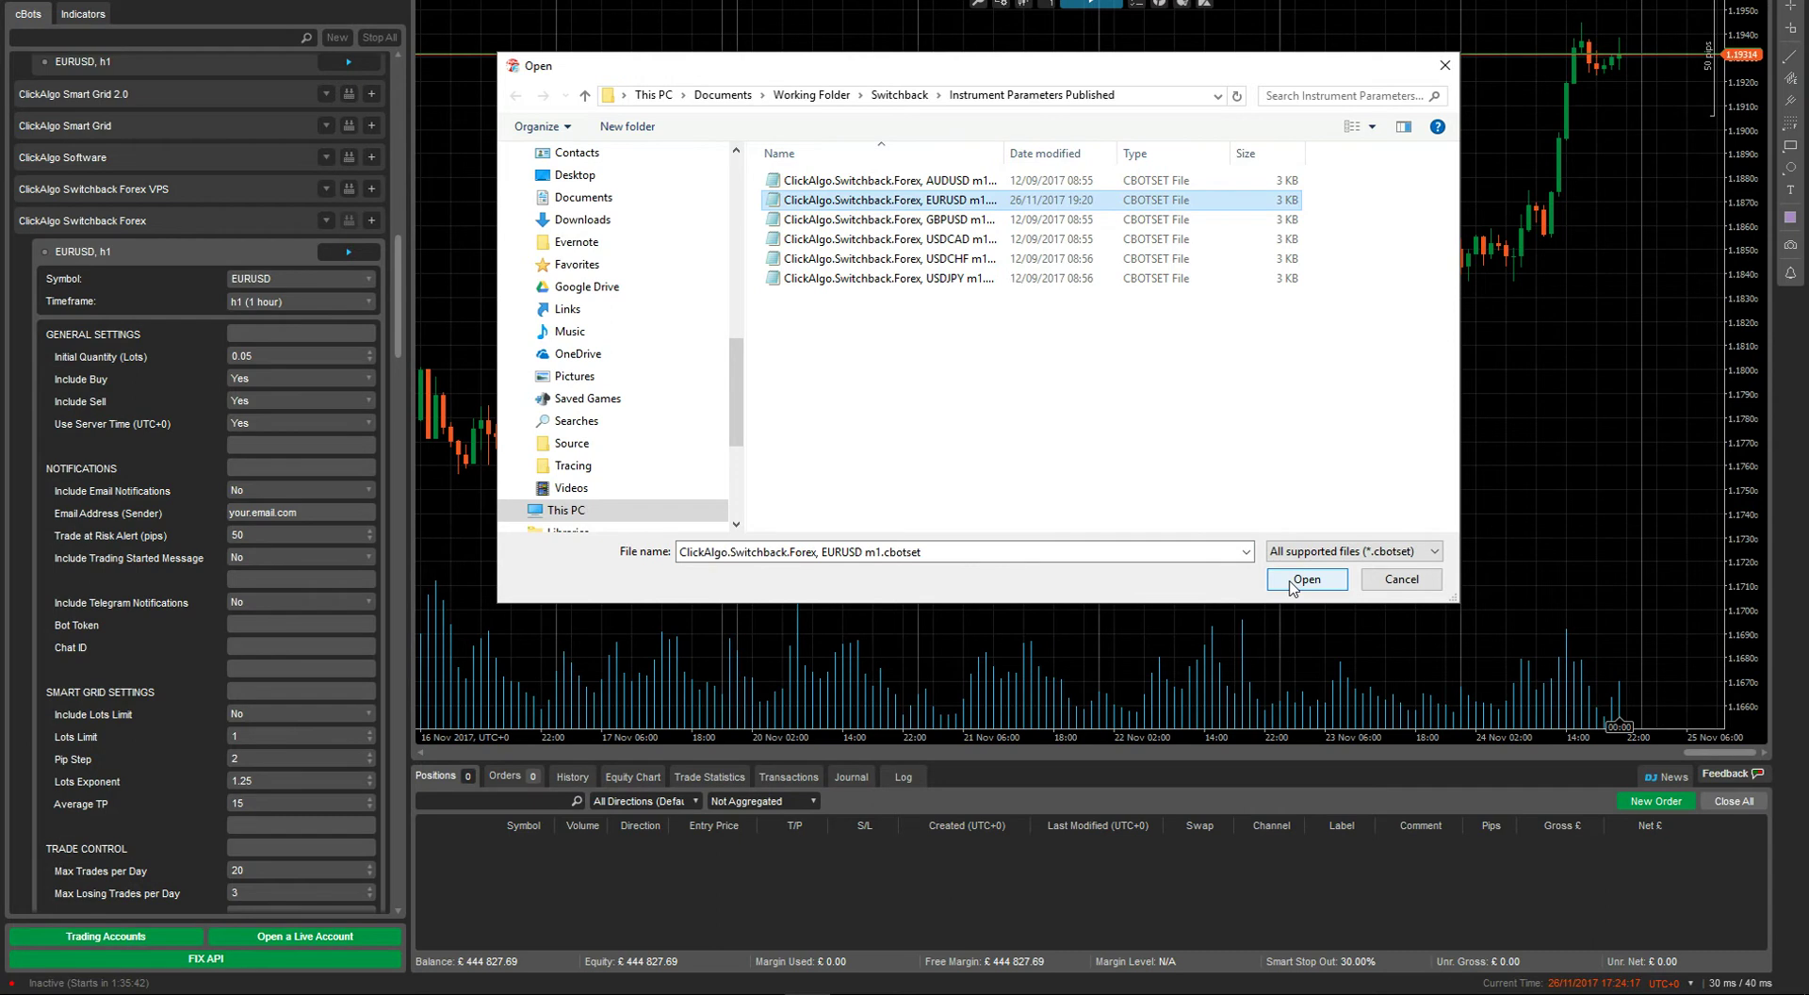
pyautogui.click(1306, 579)
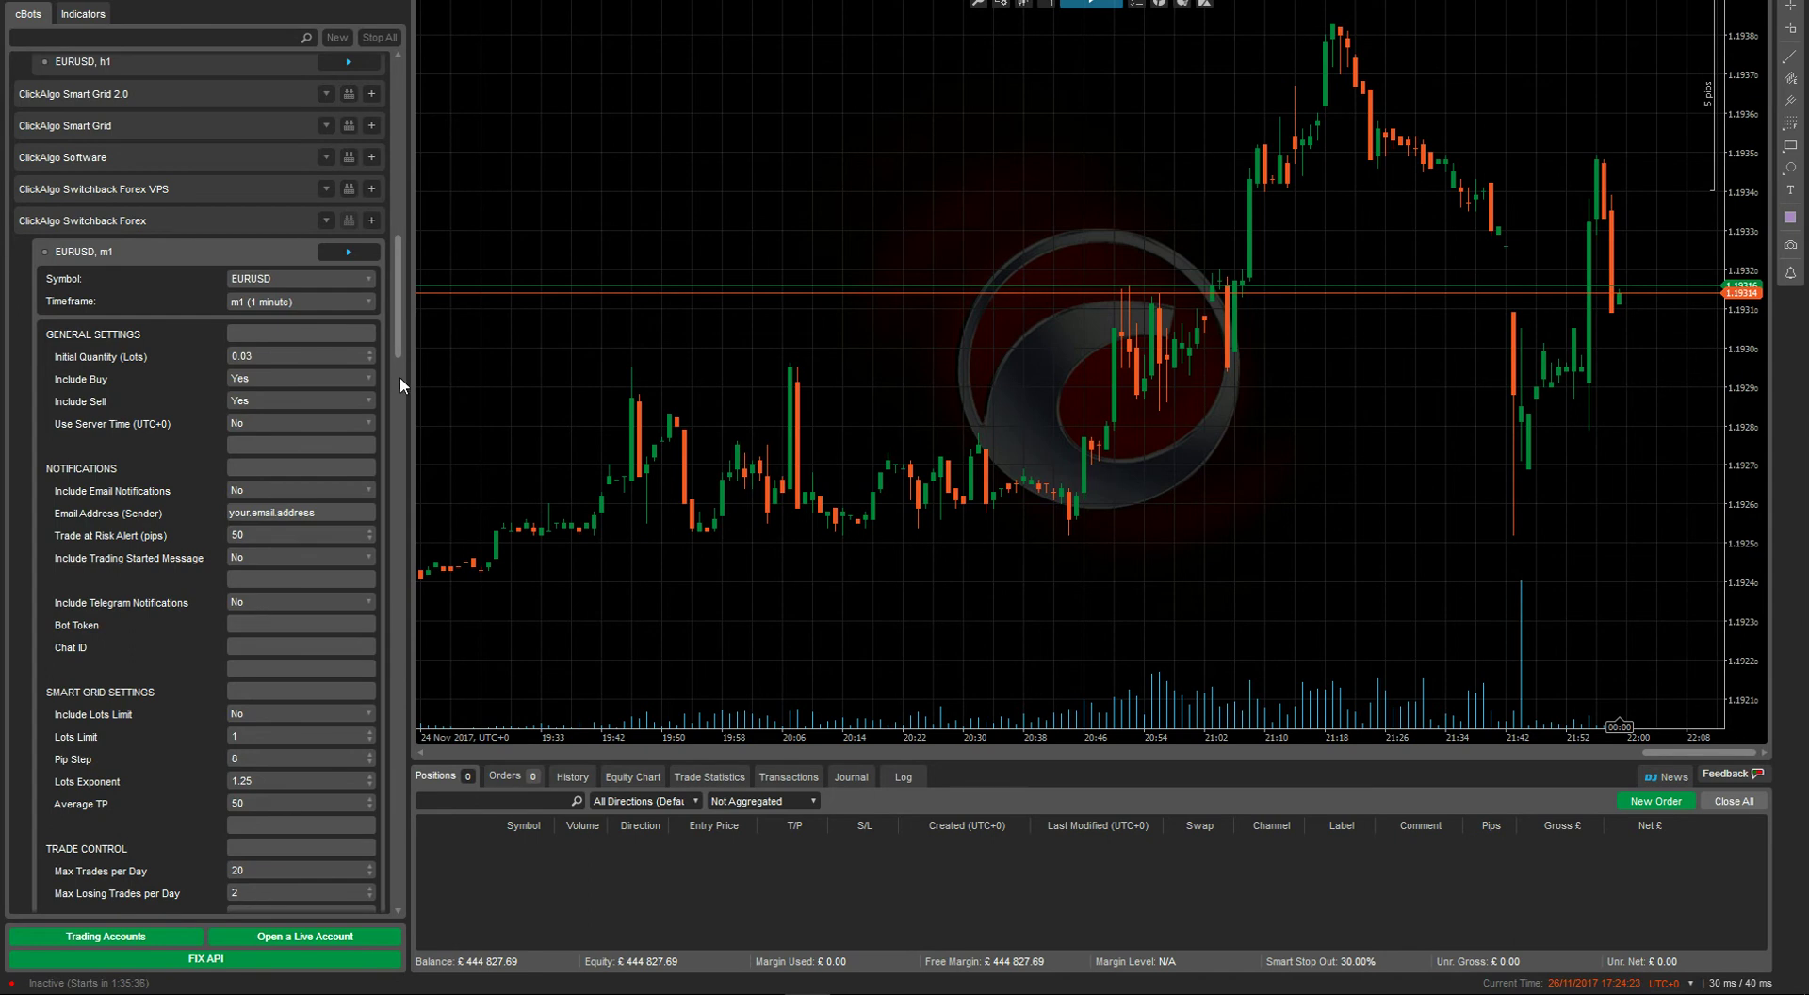
# - Set the EURUSD instance's Timeframe to m5 and its Initial Quantity (Lots) to 0.1
pyautogui.moveTo(397, 282); pyautogui.dragTo(394, 366)
pyautogui.scroll(-5, 316, 460)
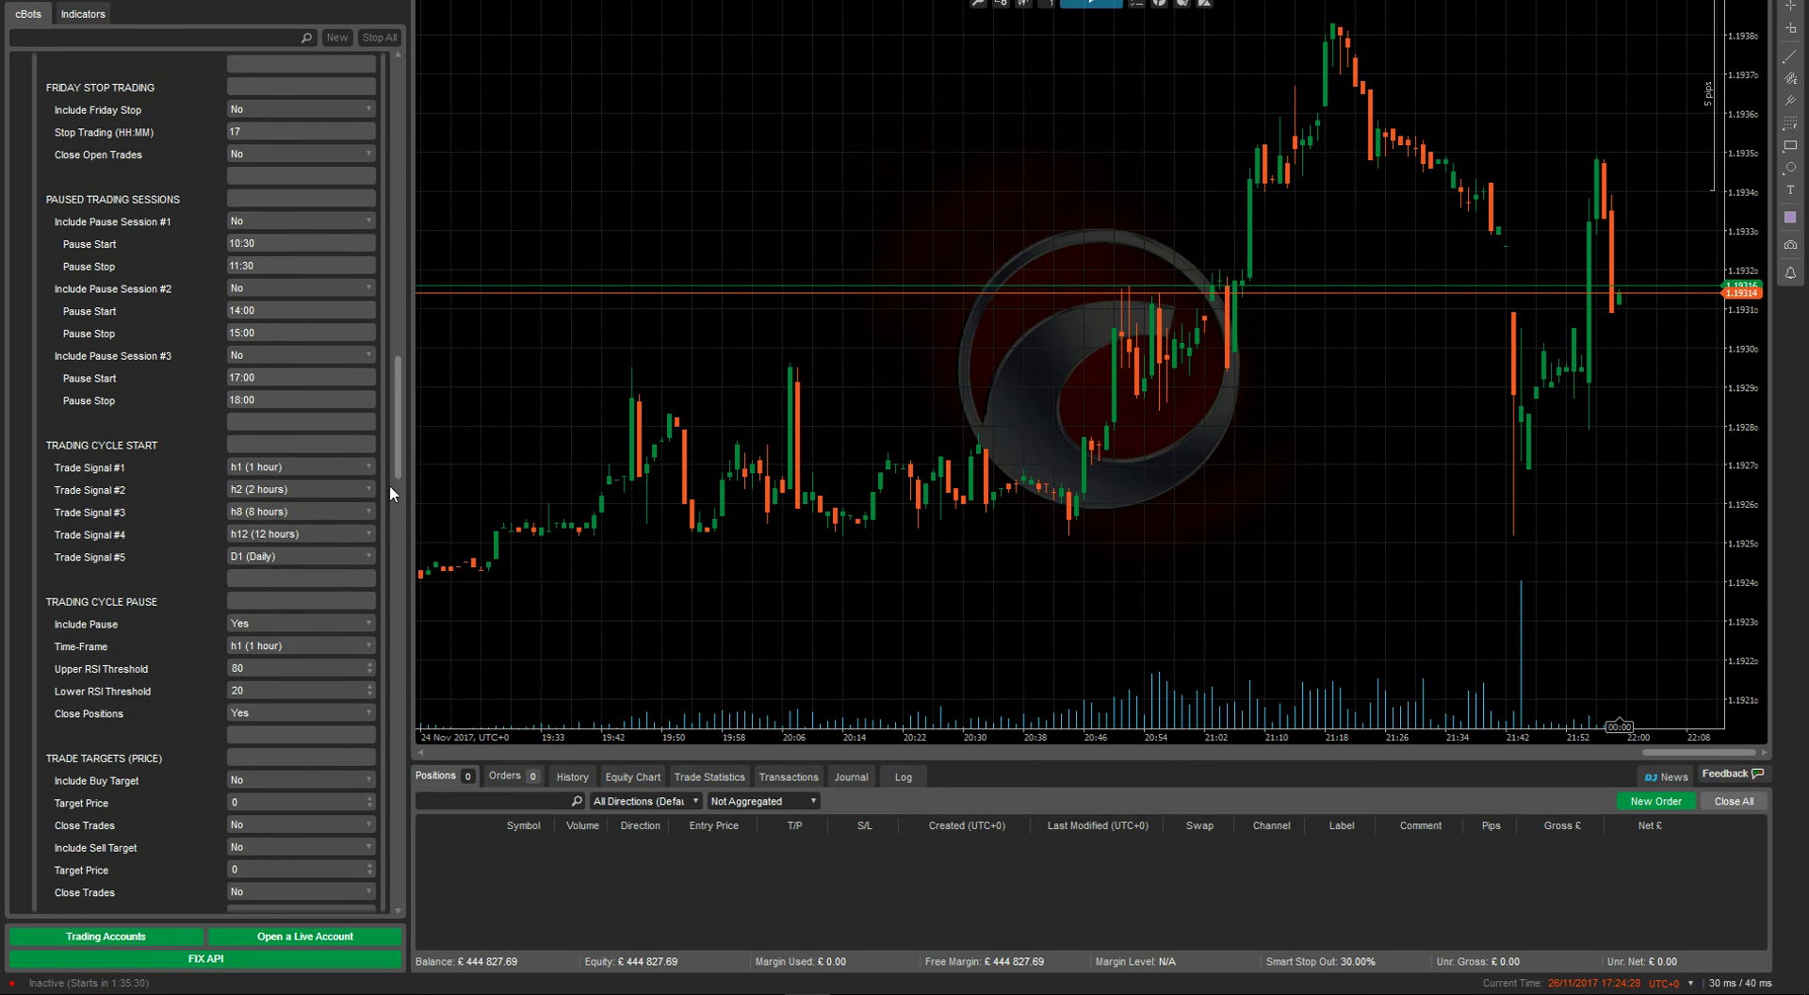
pyautogui.moveTo(390, 487); pyautogui.dragTo(392, 358)
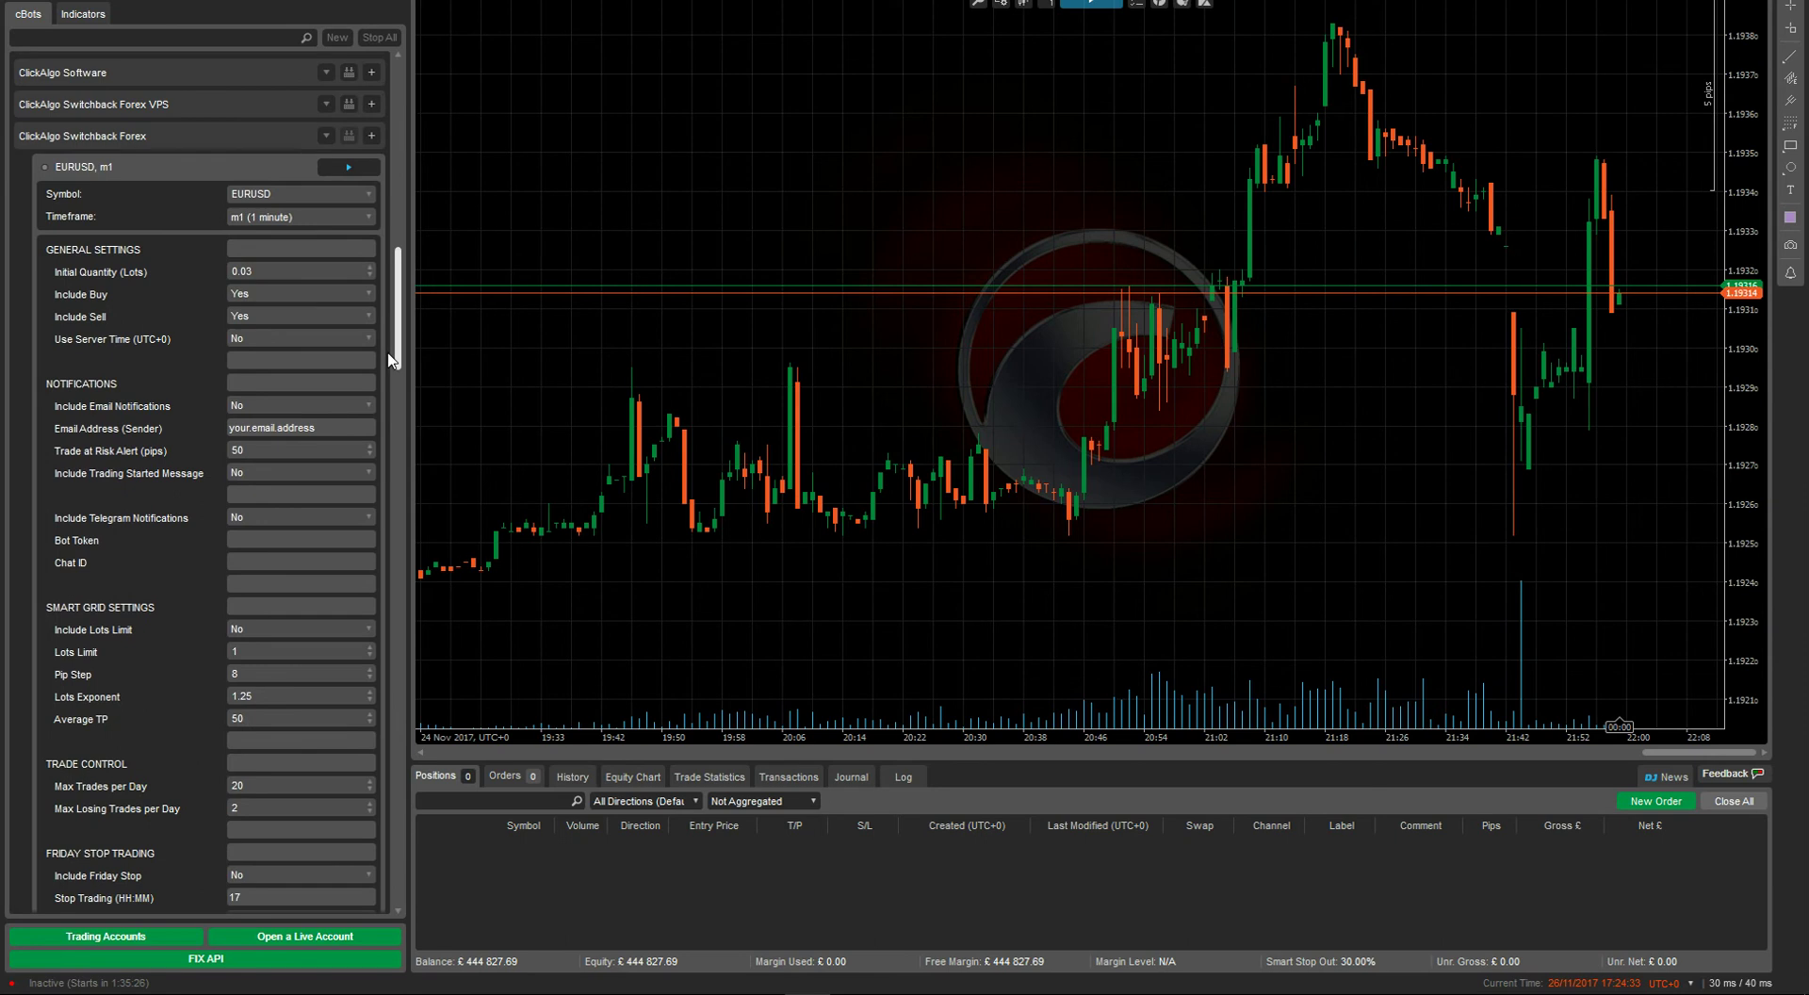
pyautogui.click(369, 217)
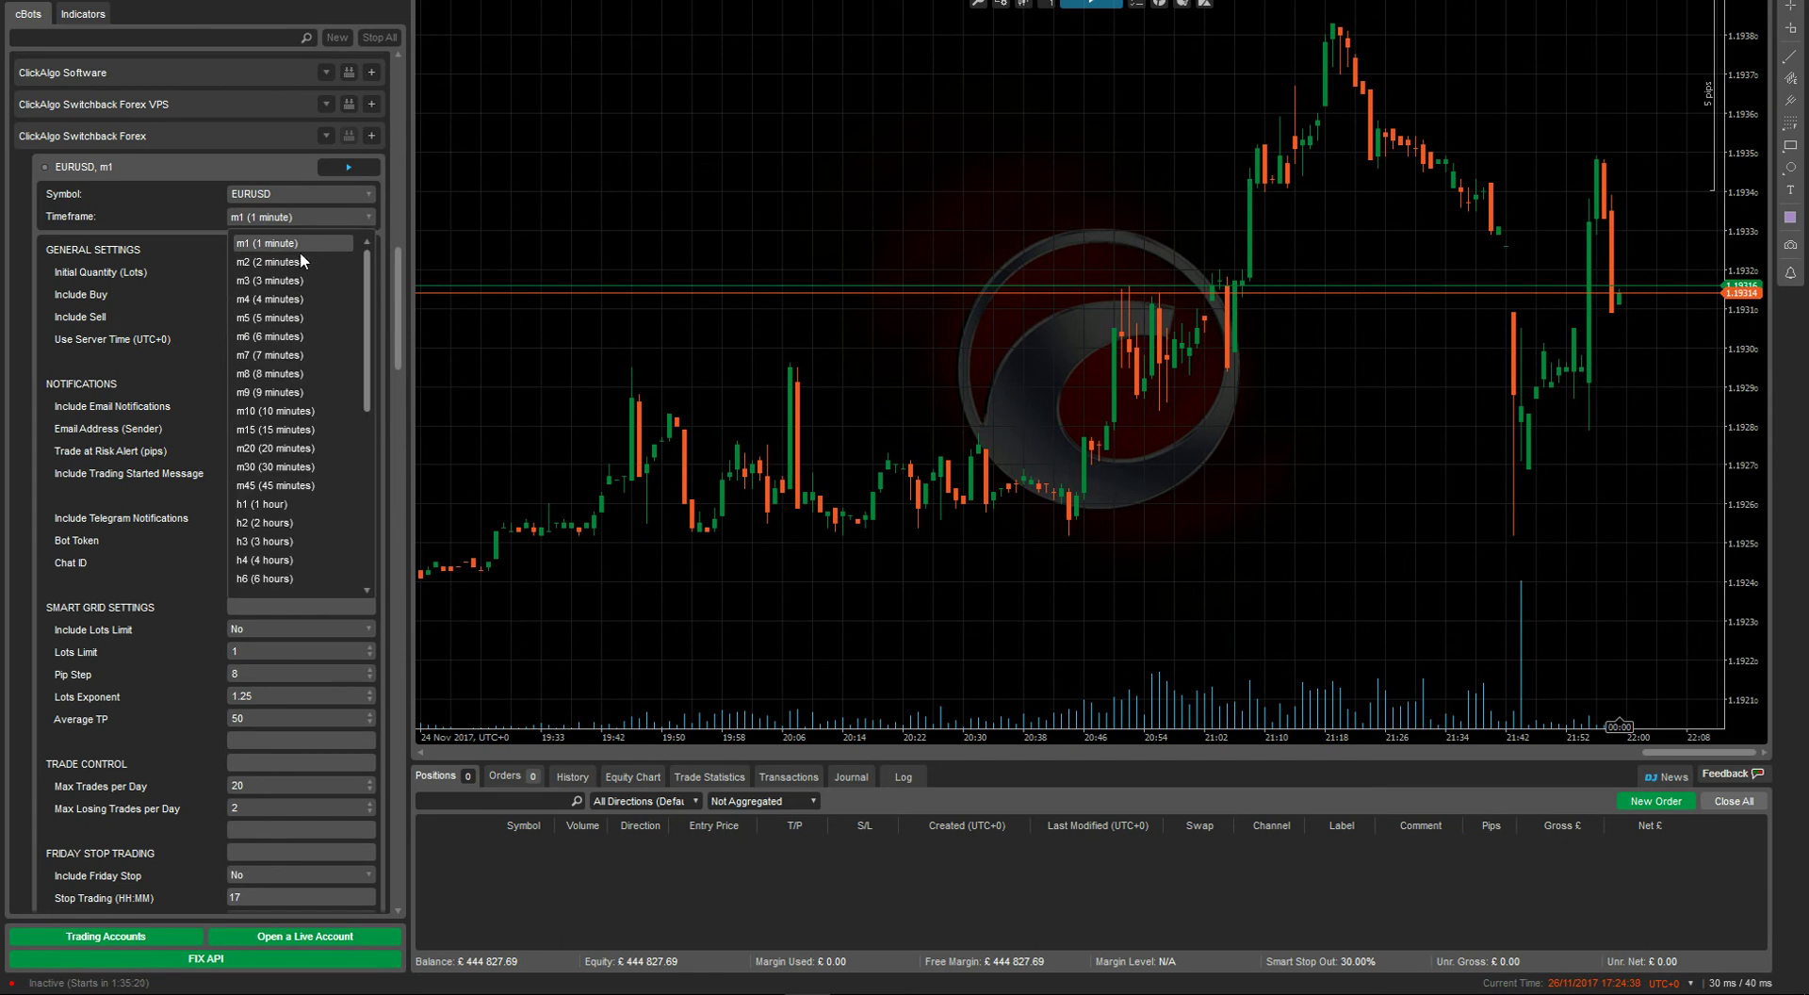
pyautogui.click(273, 318)
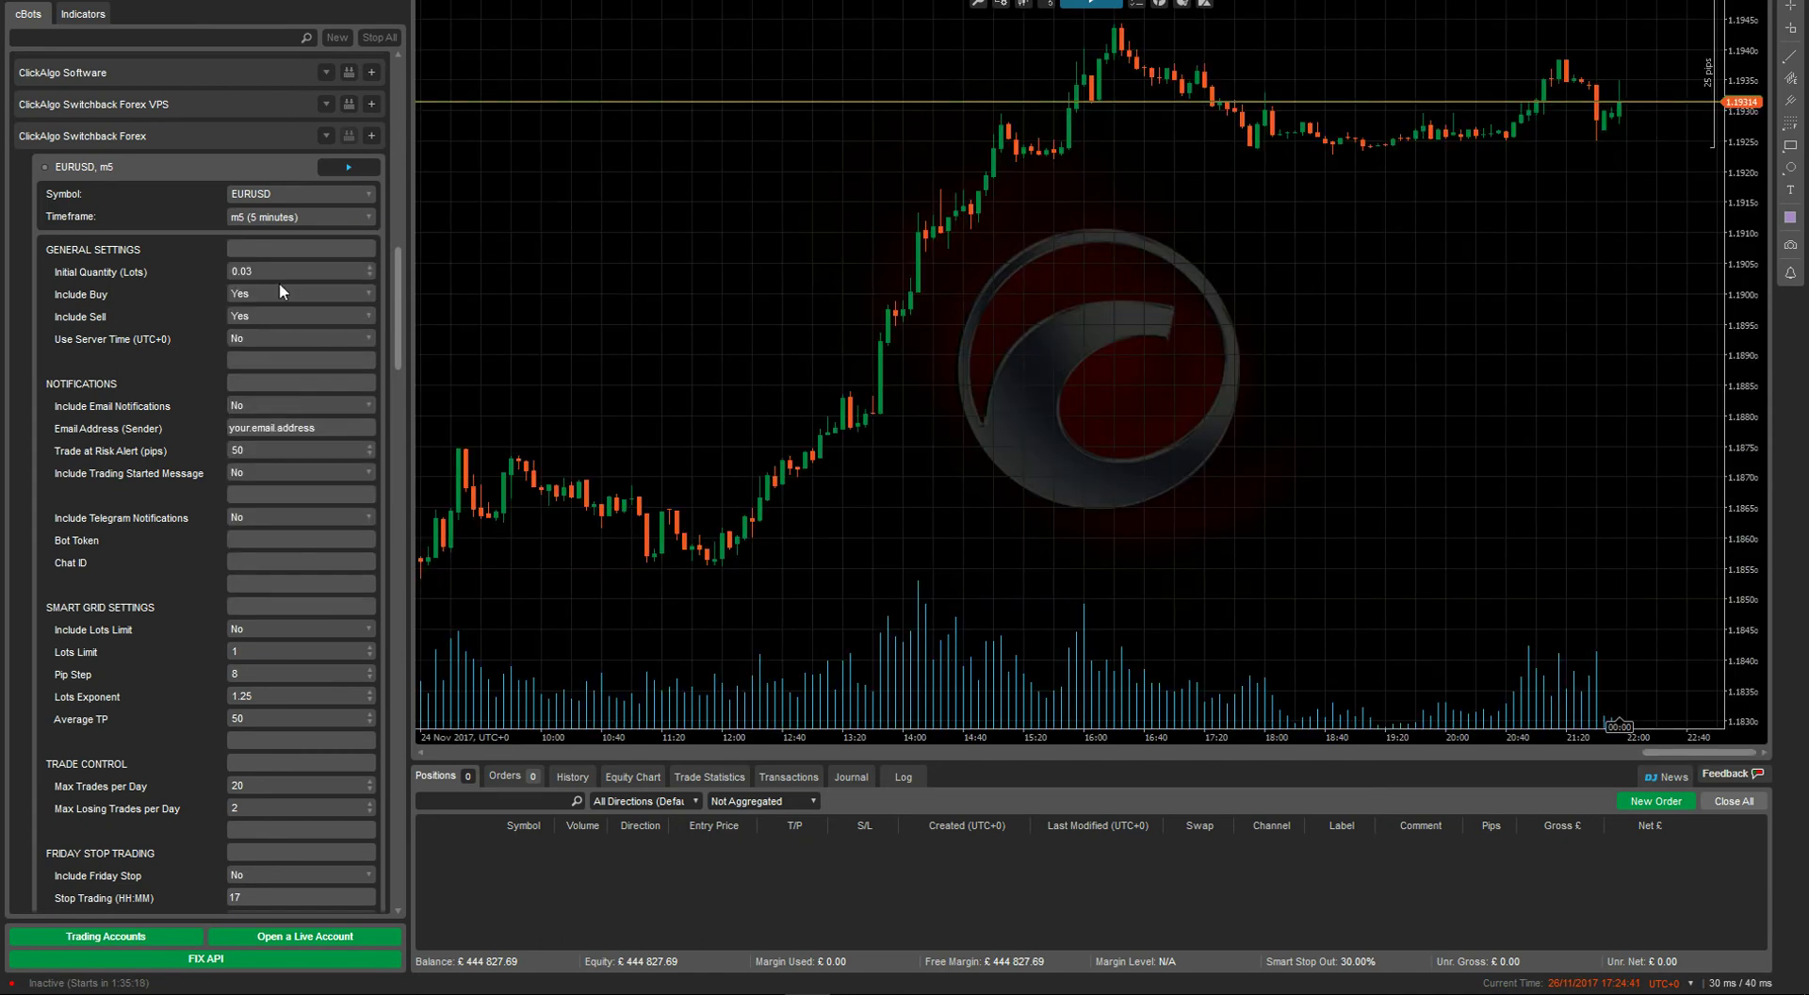
pyautogui.click(247, 272)
pyautogui.write('0.1')
# - Save the EURUSD m5 instance's parameters as ClickAlgo.Switchback.Forex, EURUSD m5.cbotset
pyautogui.rightClick(121, 172)
pyautogui.click(167, 211)
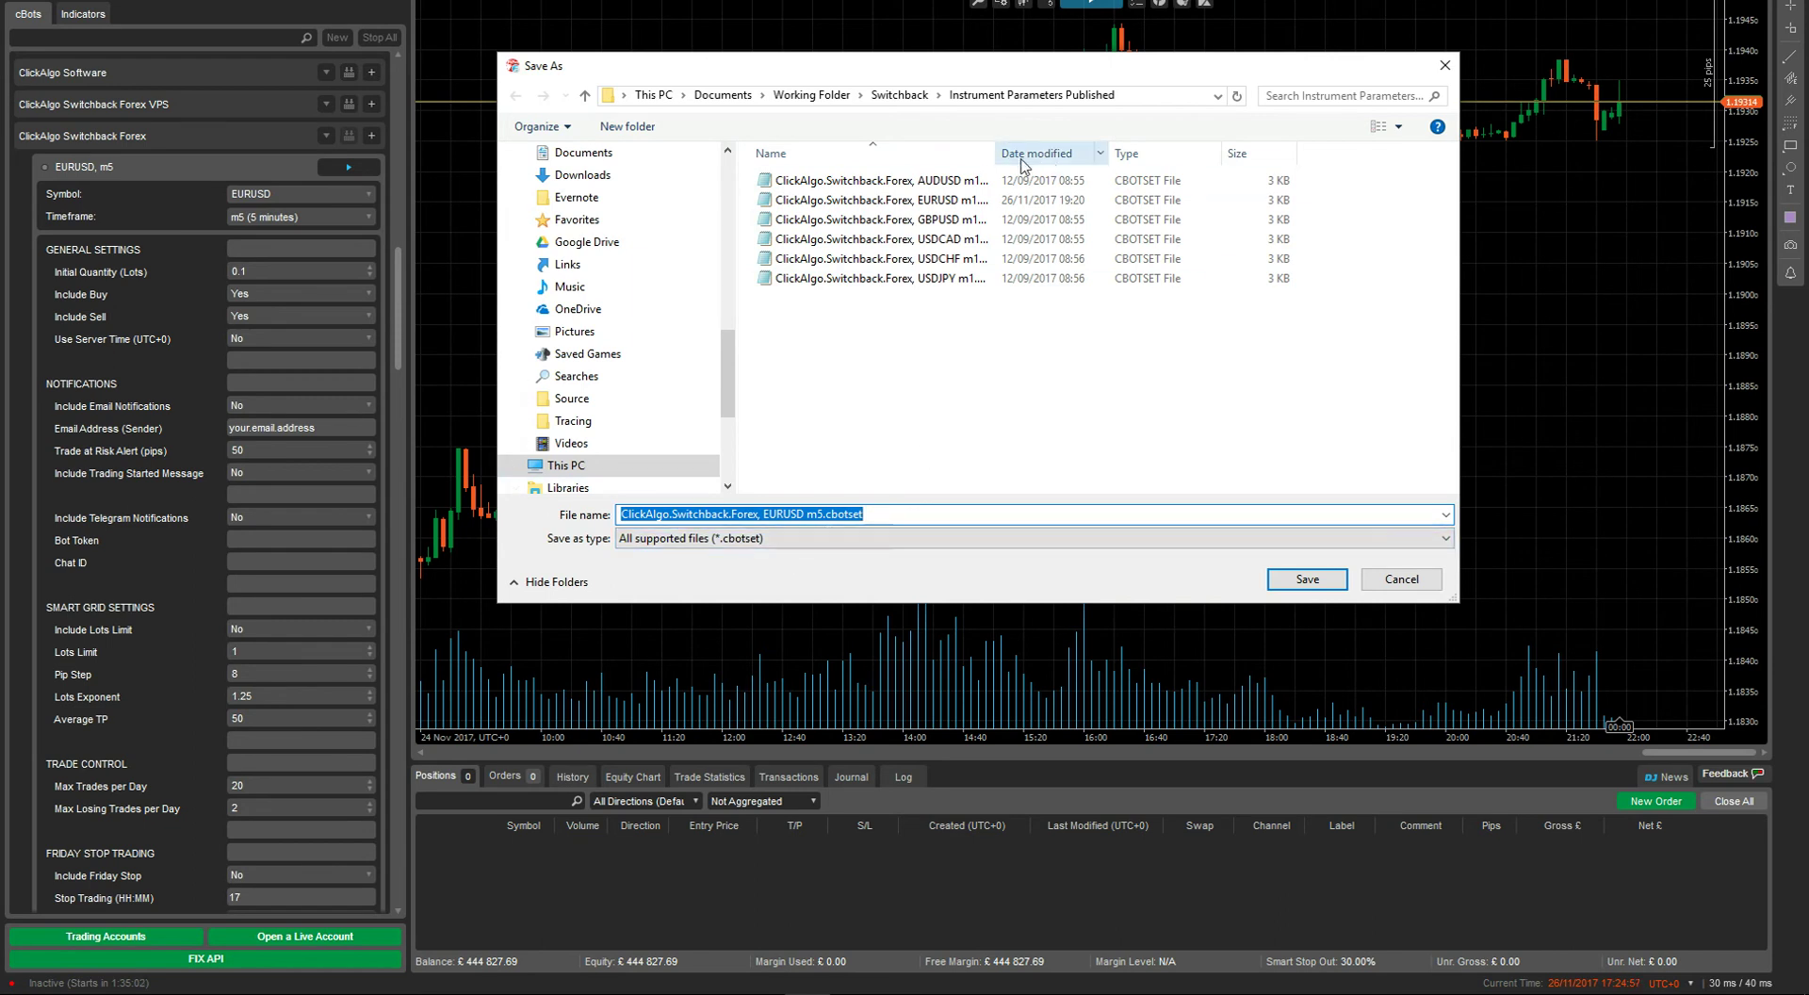
pyautogui.moveTo(995, 156); pyautogui.dragTo(1055, 156)
pyautogui.click(1307, 580)
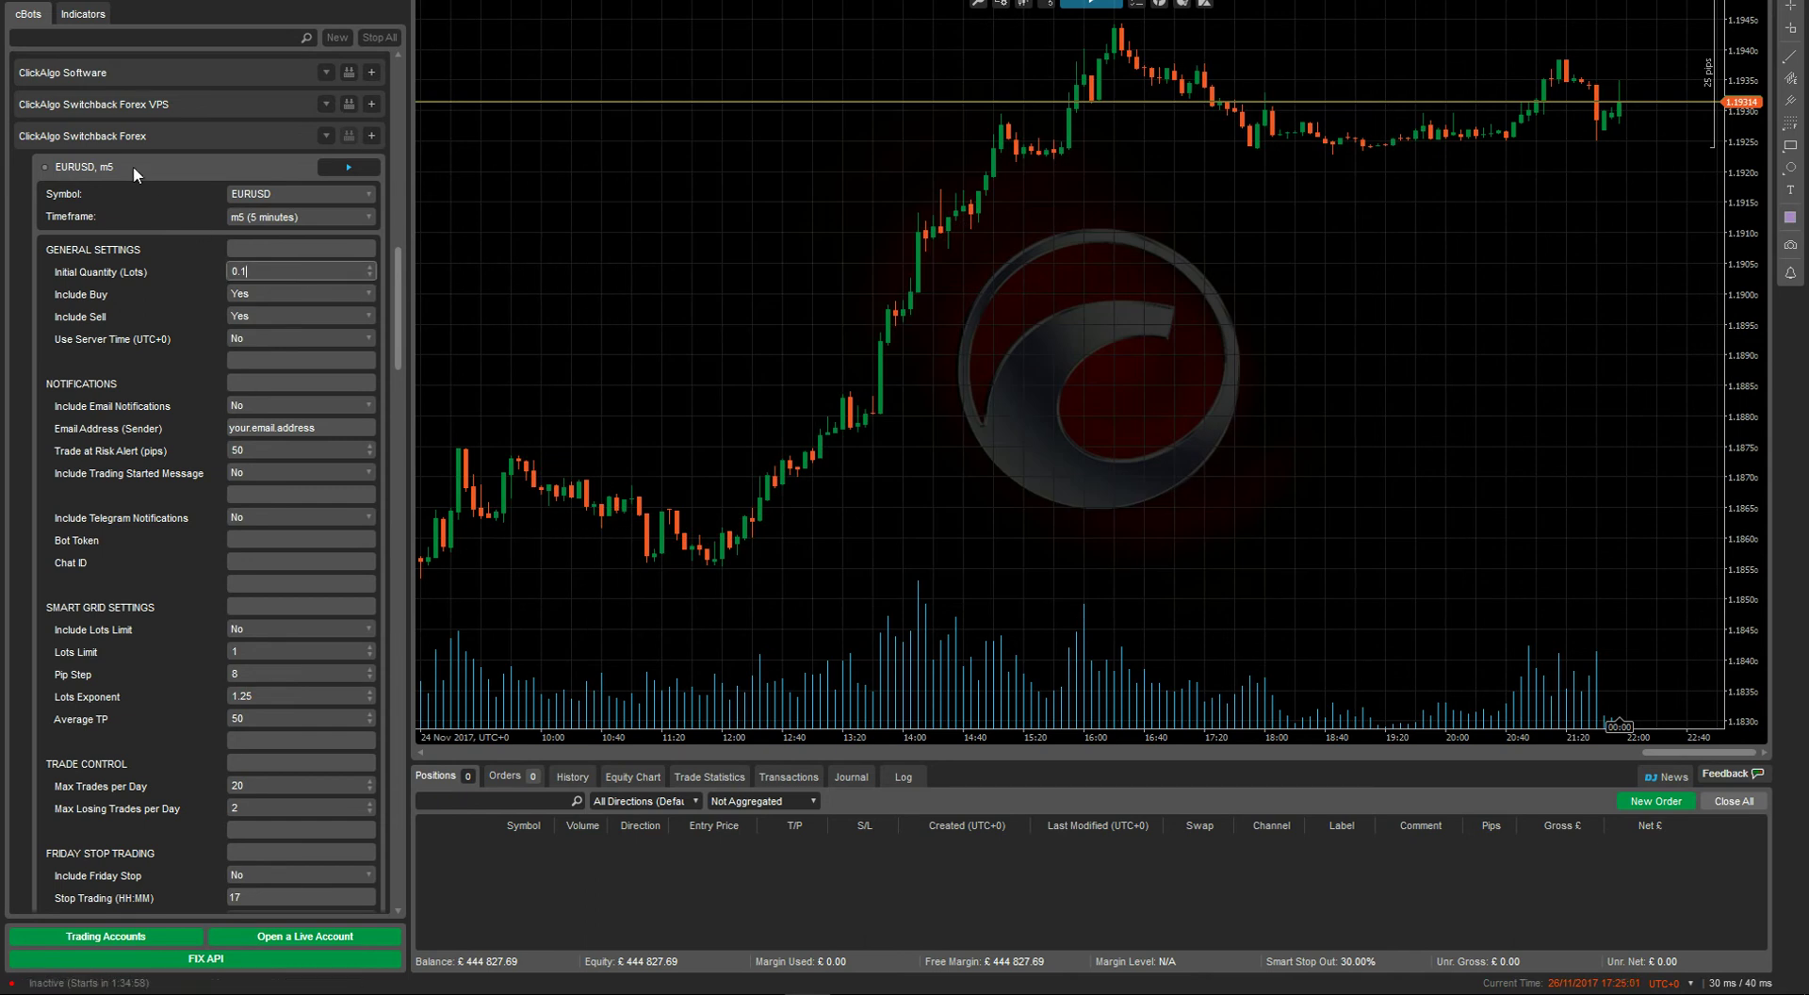
# - Open Load Parameters for EURUSD m5 and sort the seven cbotset files by name, descending
pyautogui.rightClick(133, 166)
pyautogui.click(189, 192)
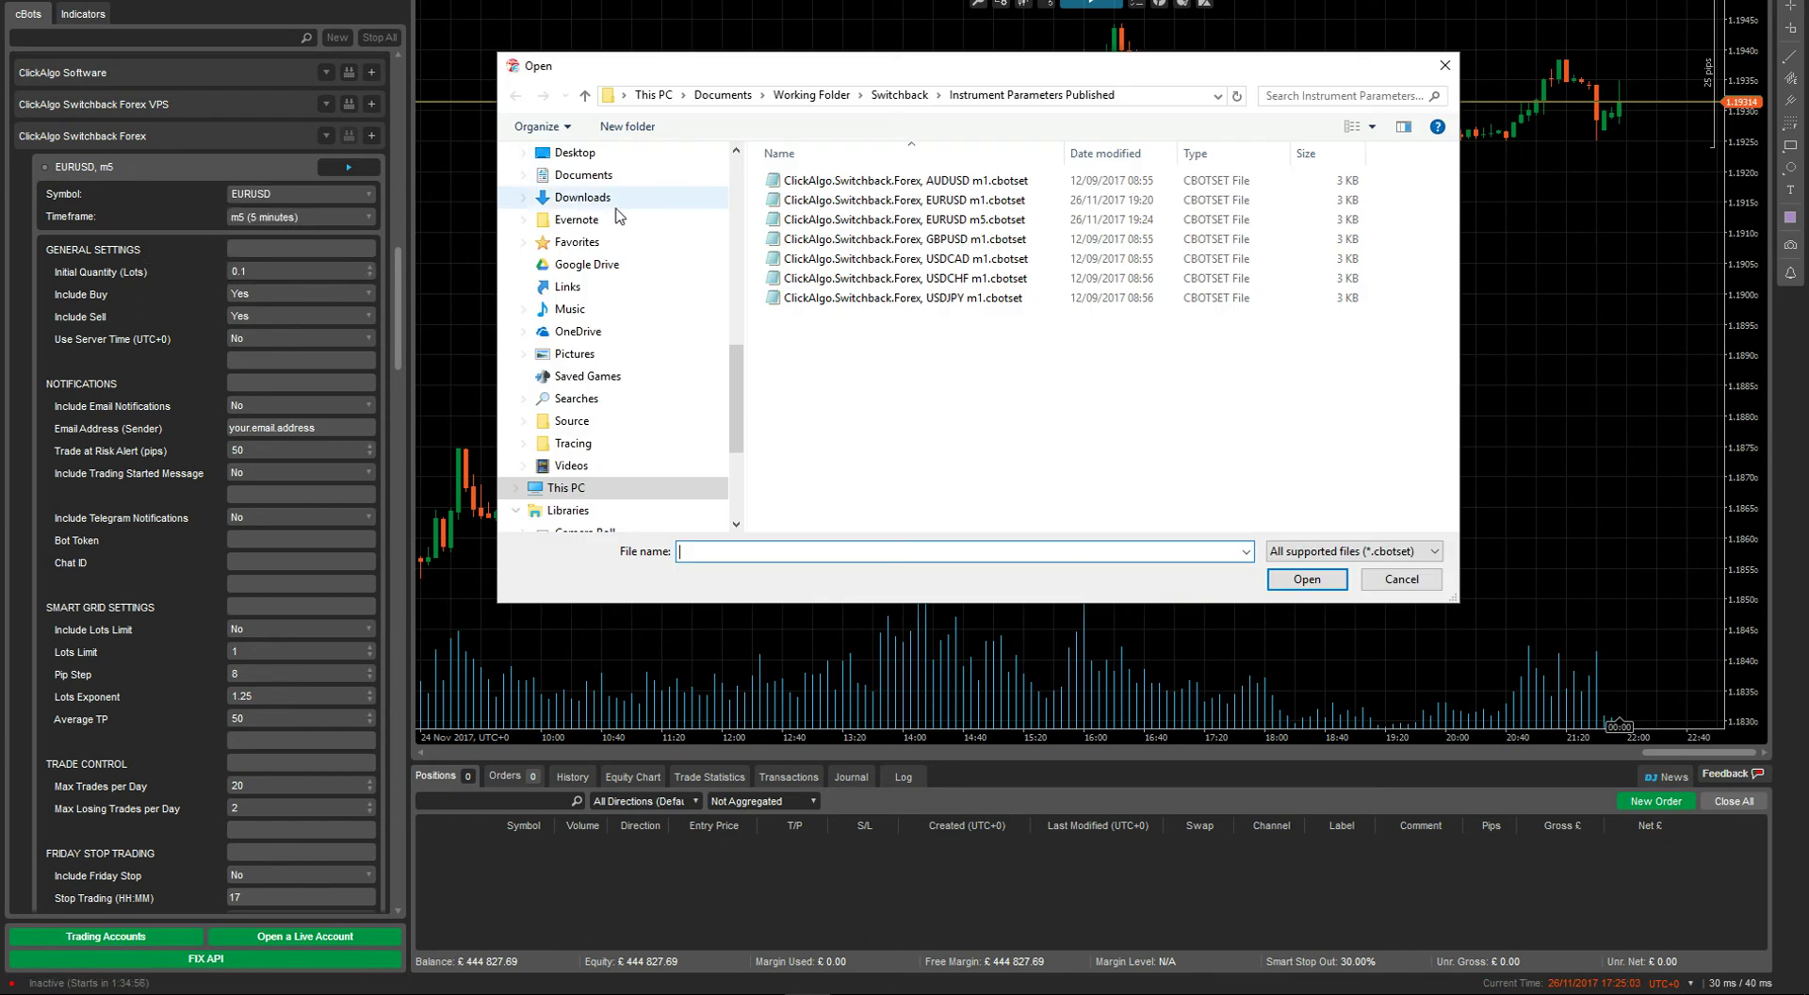
pyautogui.click(989, 153)
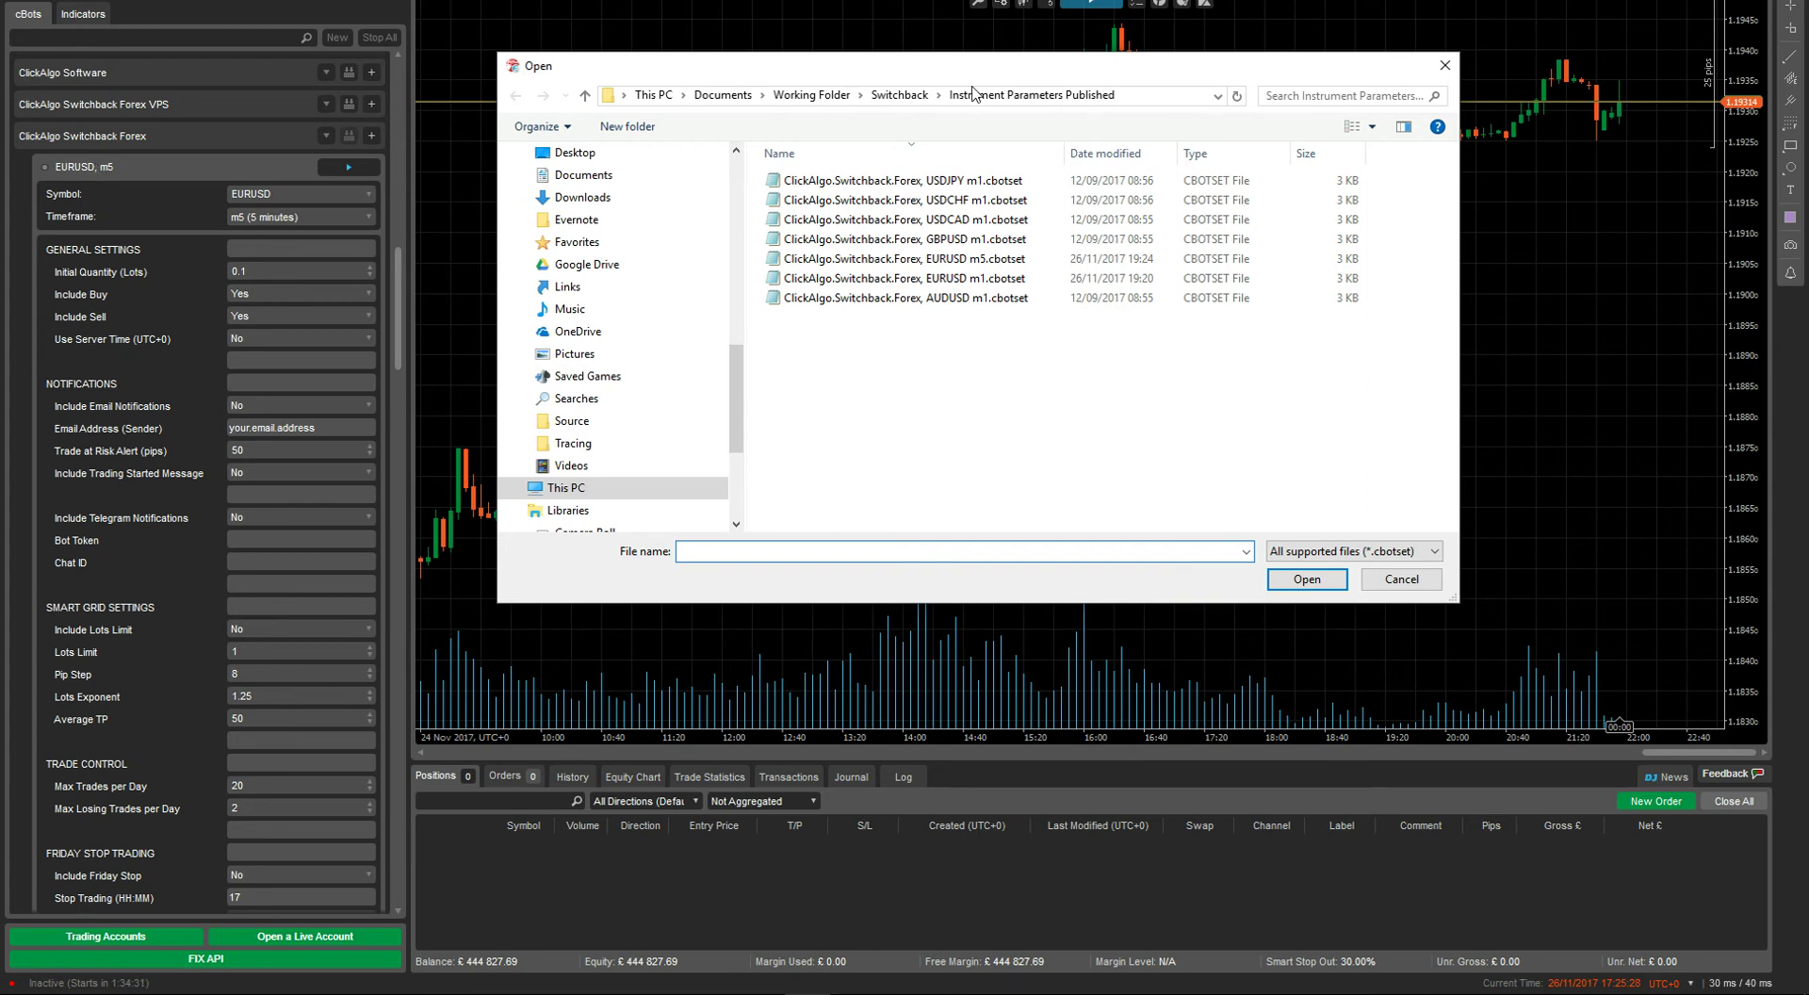
# - Try loading USDJPY m1.cbotset, cancel the missing-parameters warning, then choose Open with for it
pyautogui.doubleClick(952, 180)
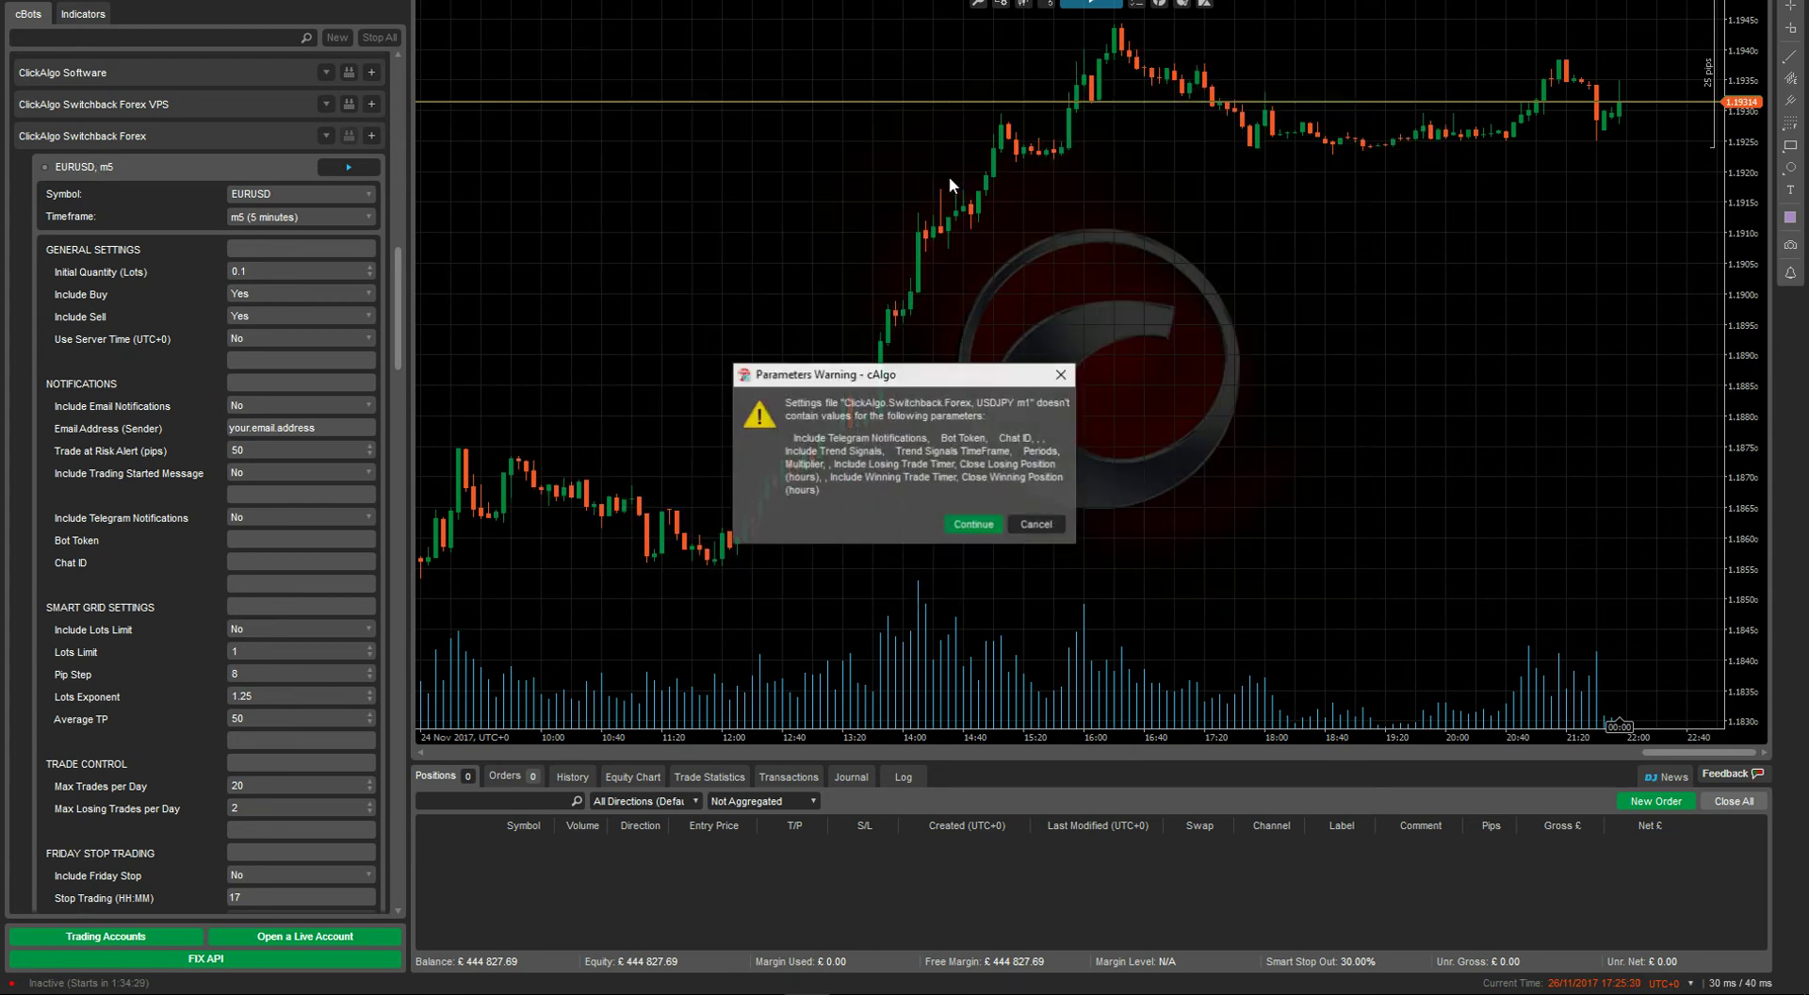
pyautogui.click(1033, 525)
pyautogui.rightClick(269, 169)
pyautogui.click(471, 216)
pyautogui.click(816, 181)
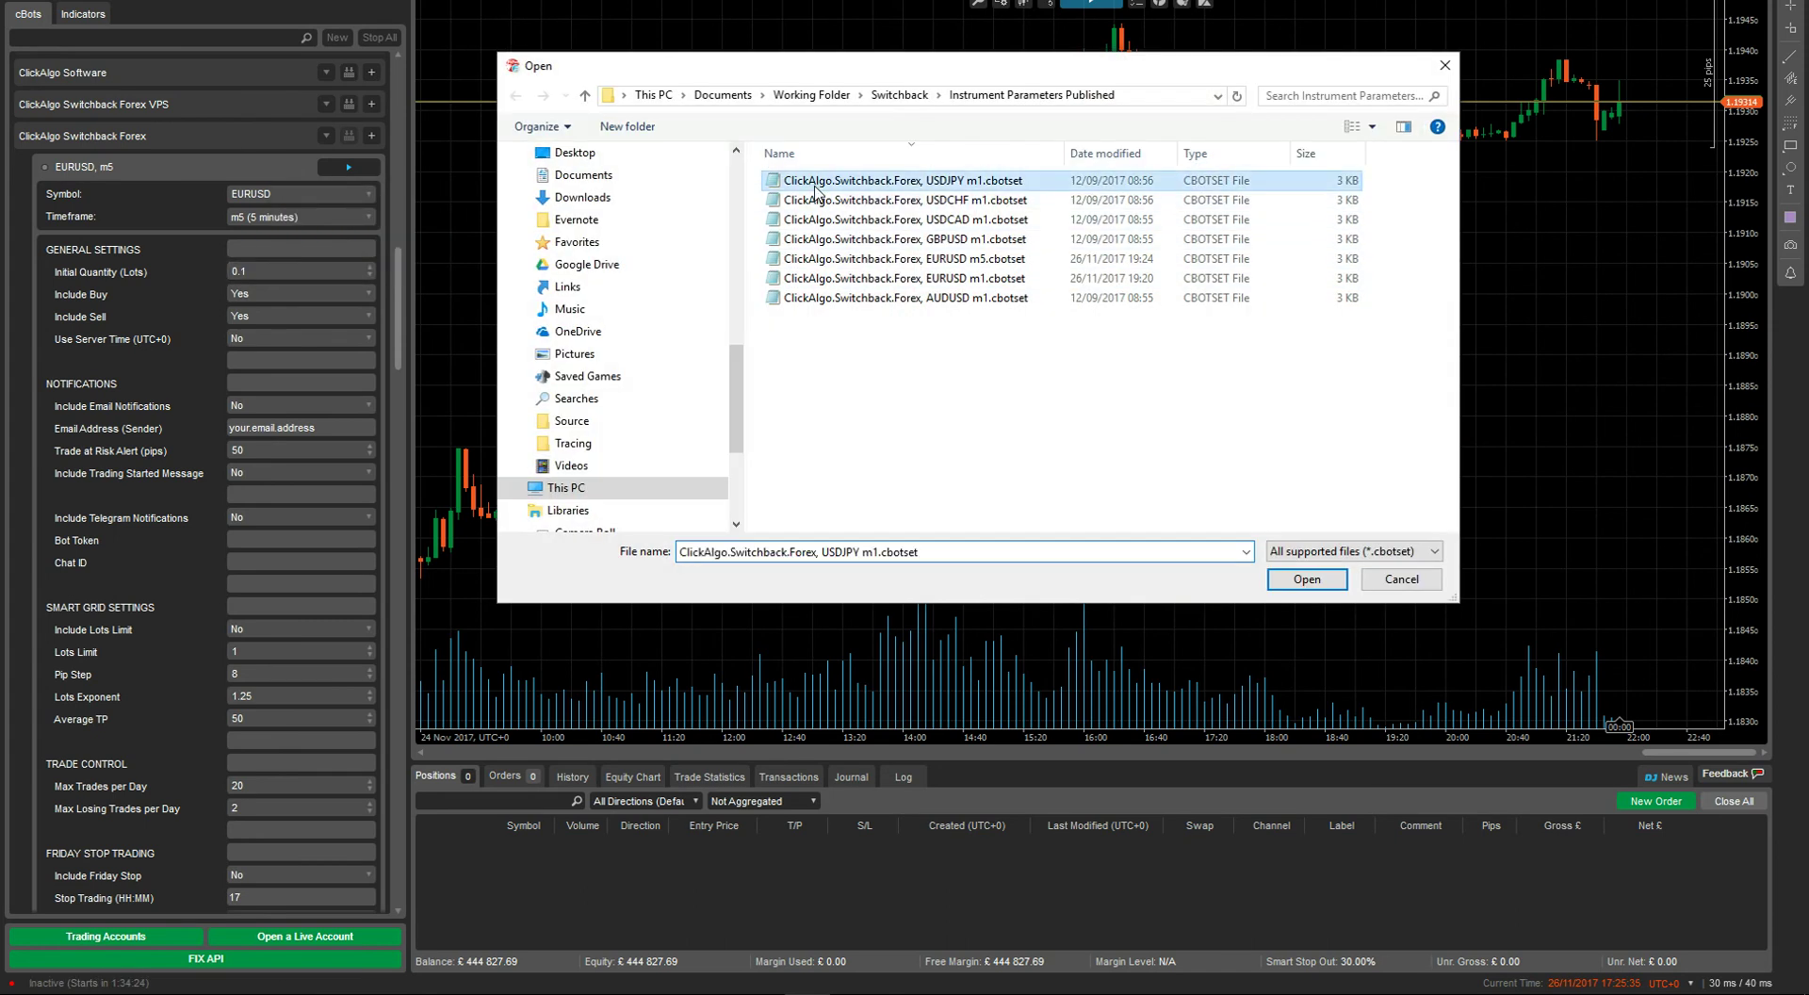
pyautogui.rightClick(816, 182)
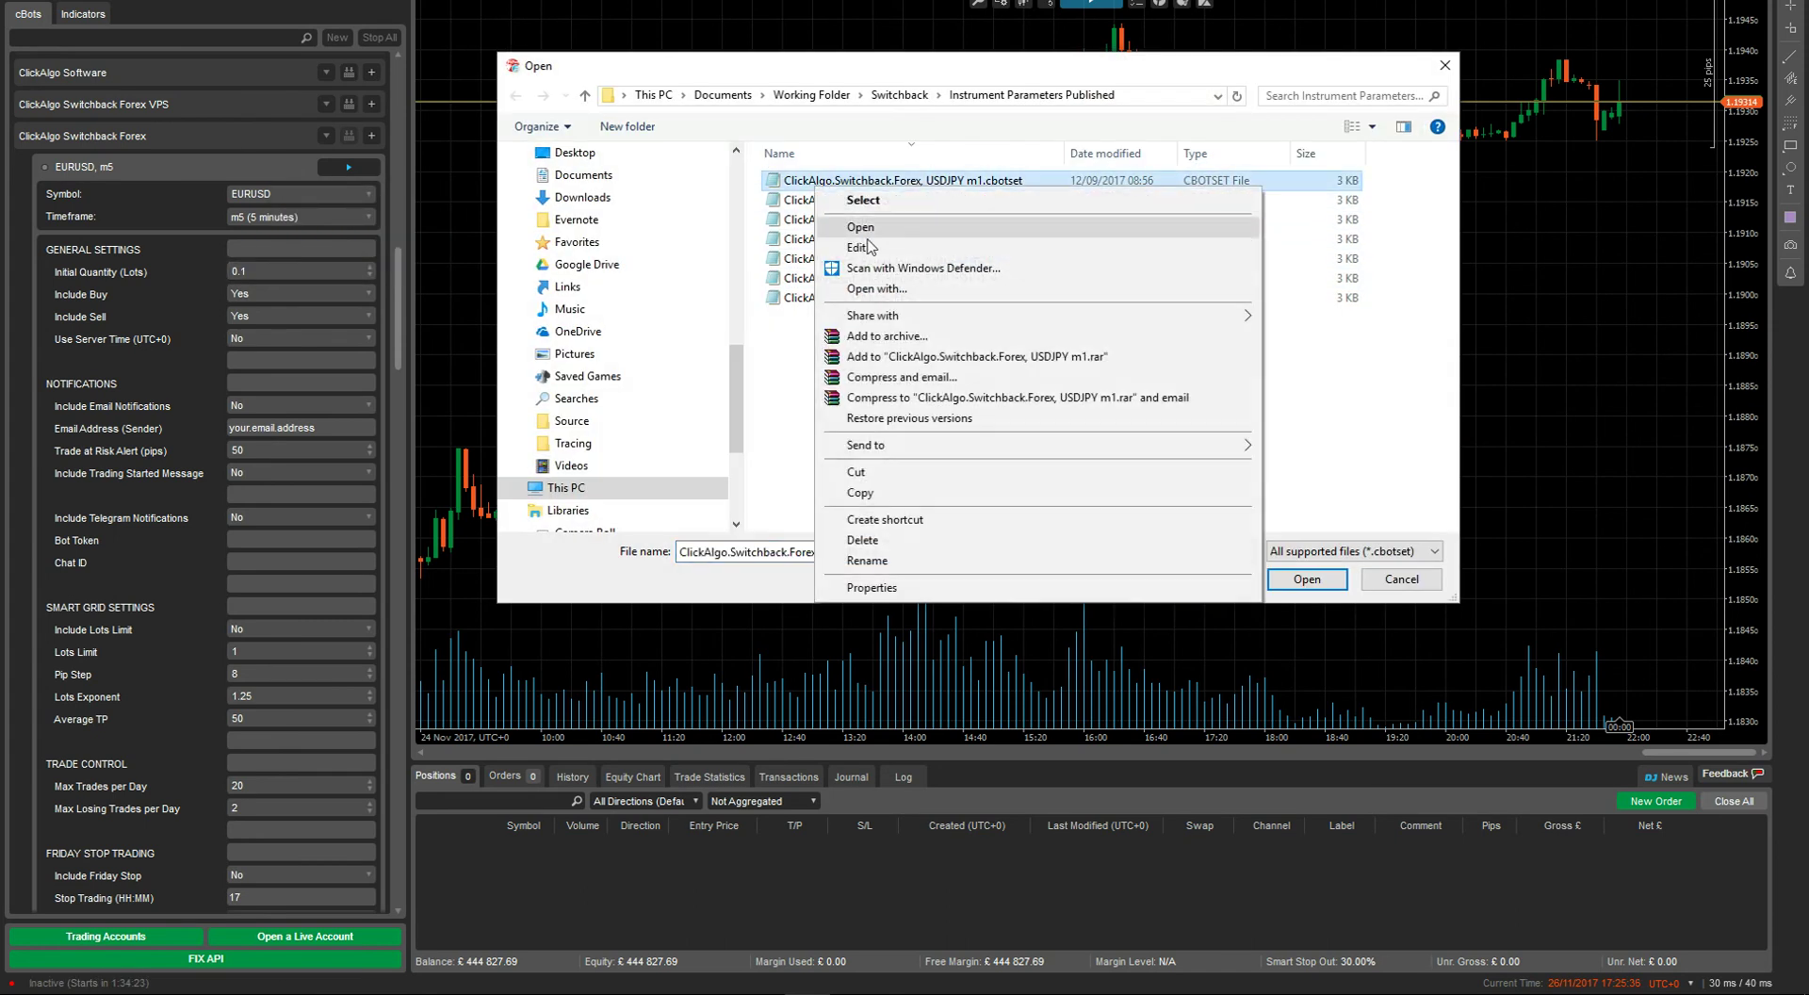
pyautogui.click(1193, 296)
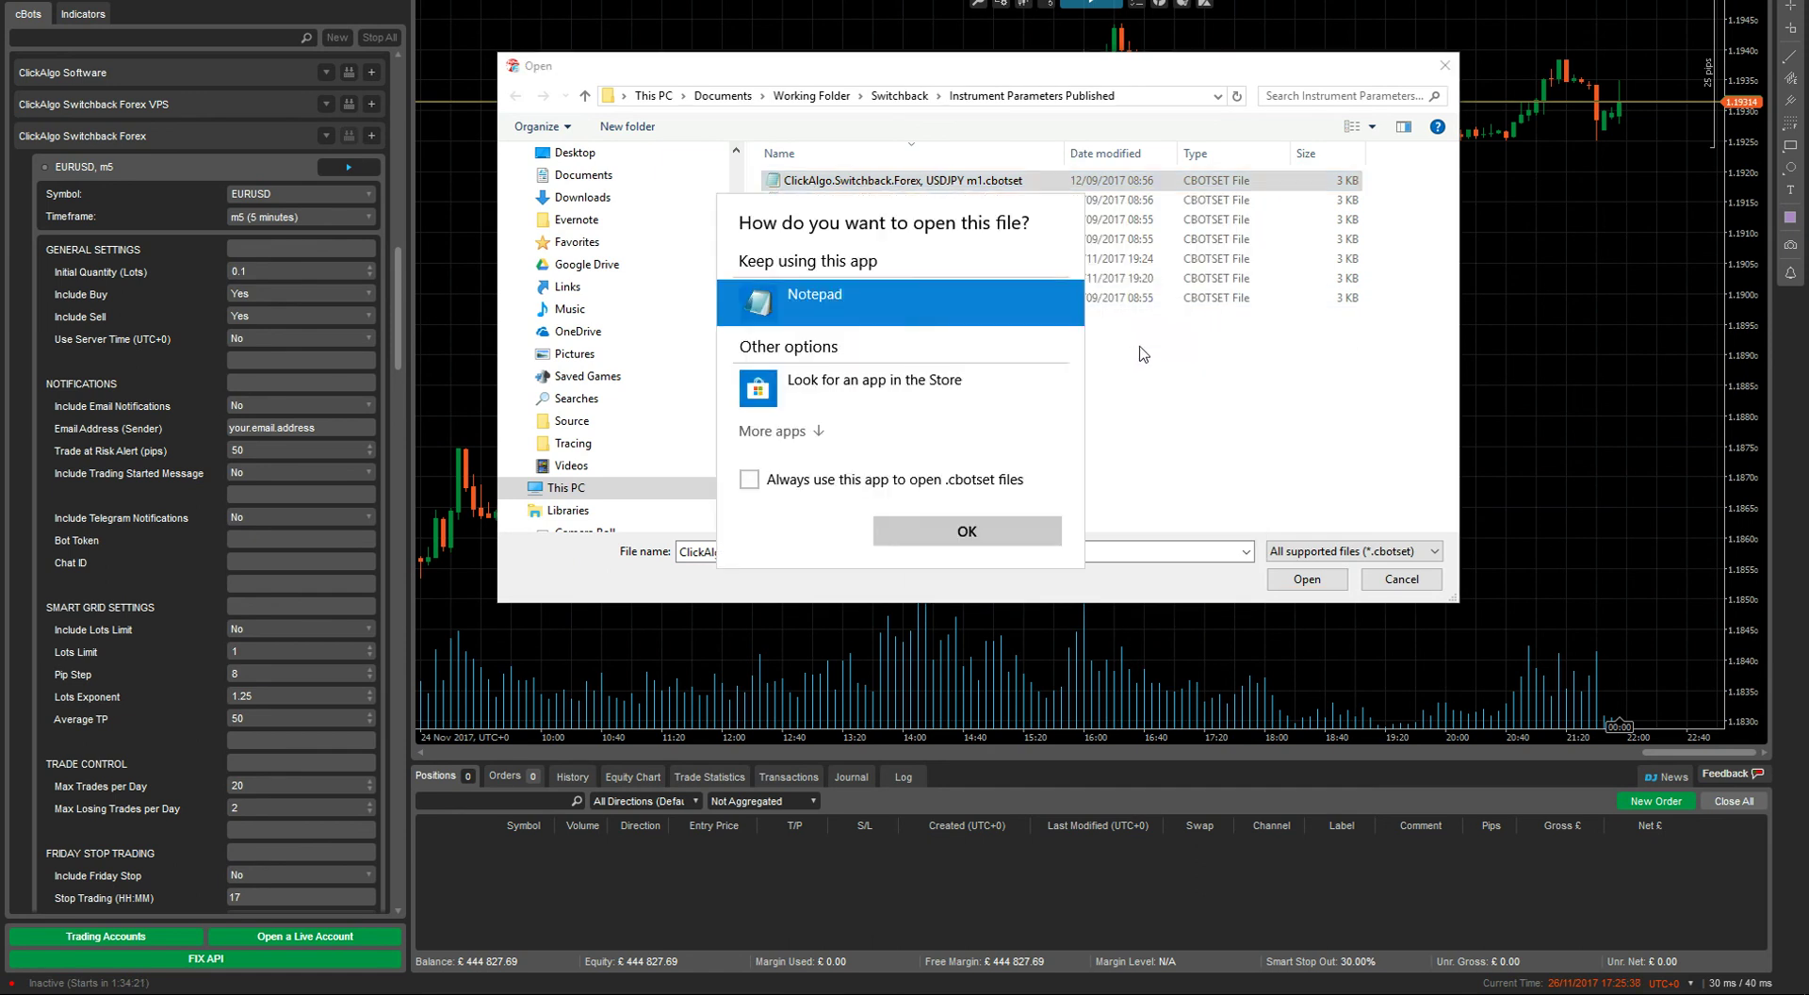
# - Read USDJPY m1.cbotset in an enlarged Notepad window, close it, and select USDCHF m1.cbotset
pyautogui.click(967, 530)
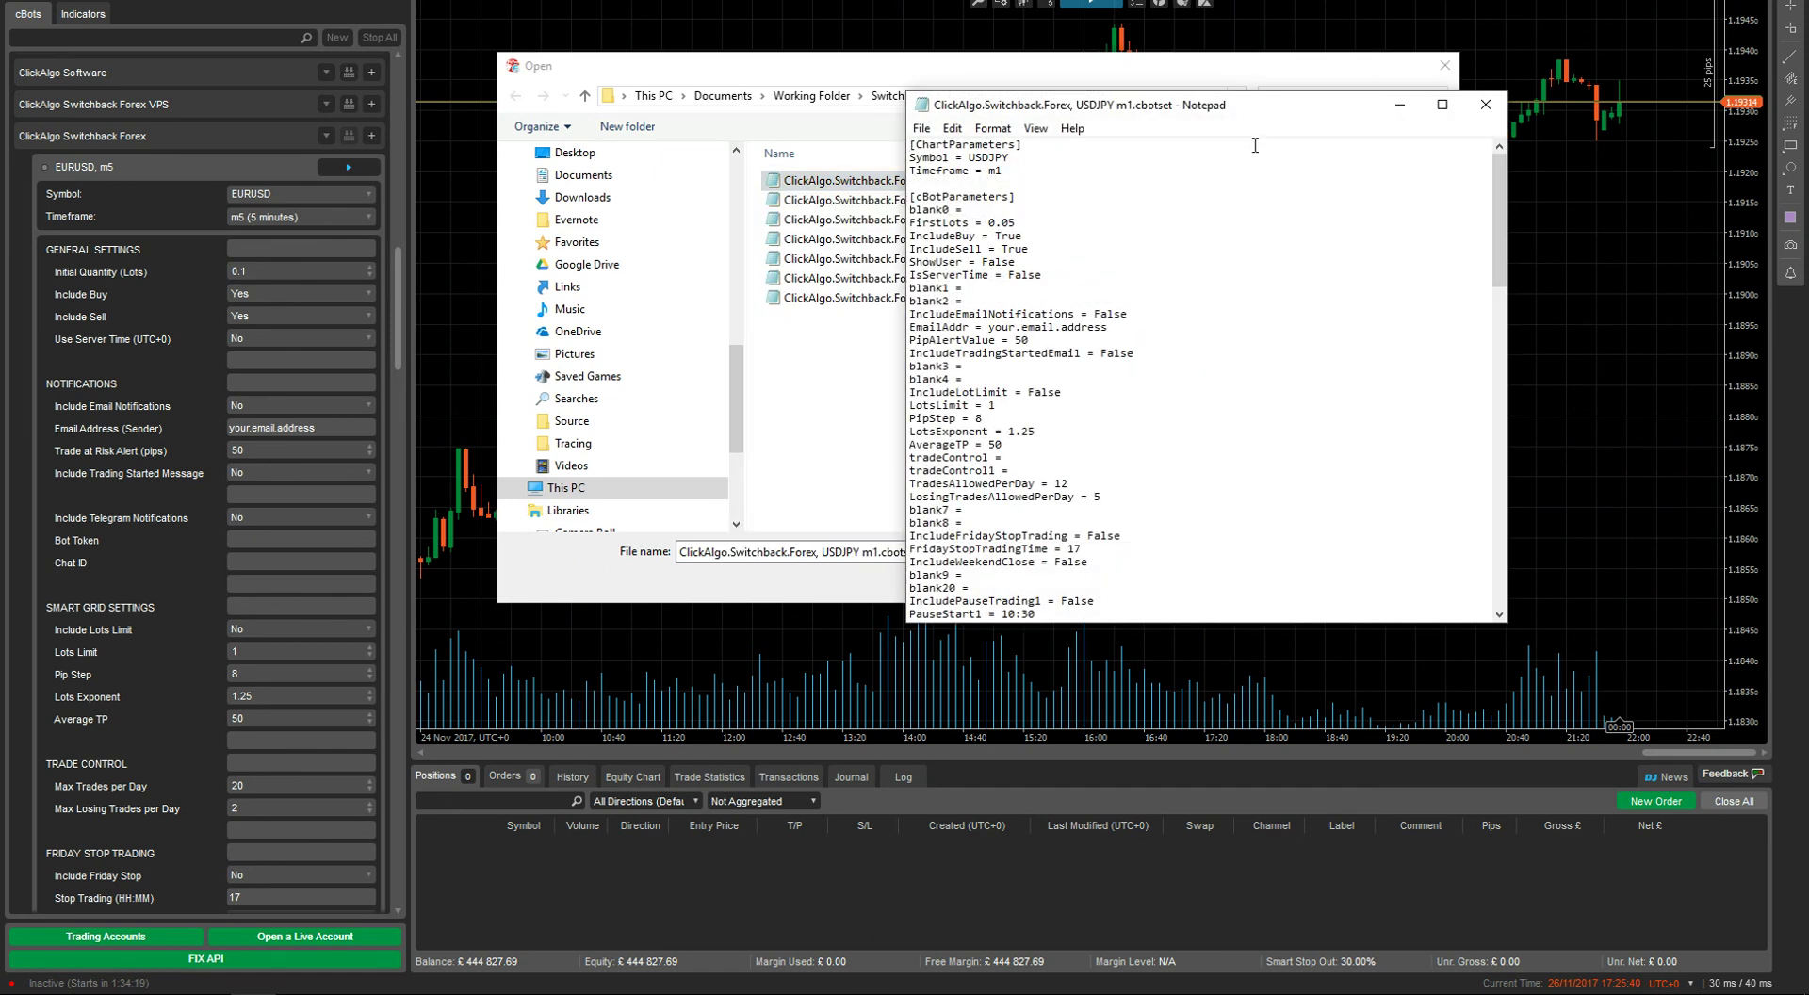
pyautogui.moveTo(1133, 622); pyautogui.dragTo(1105, 856)
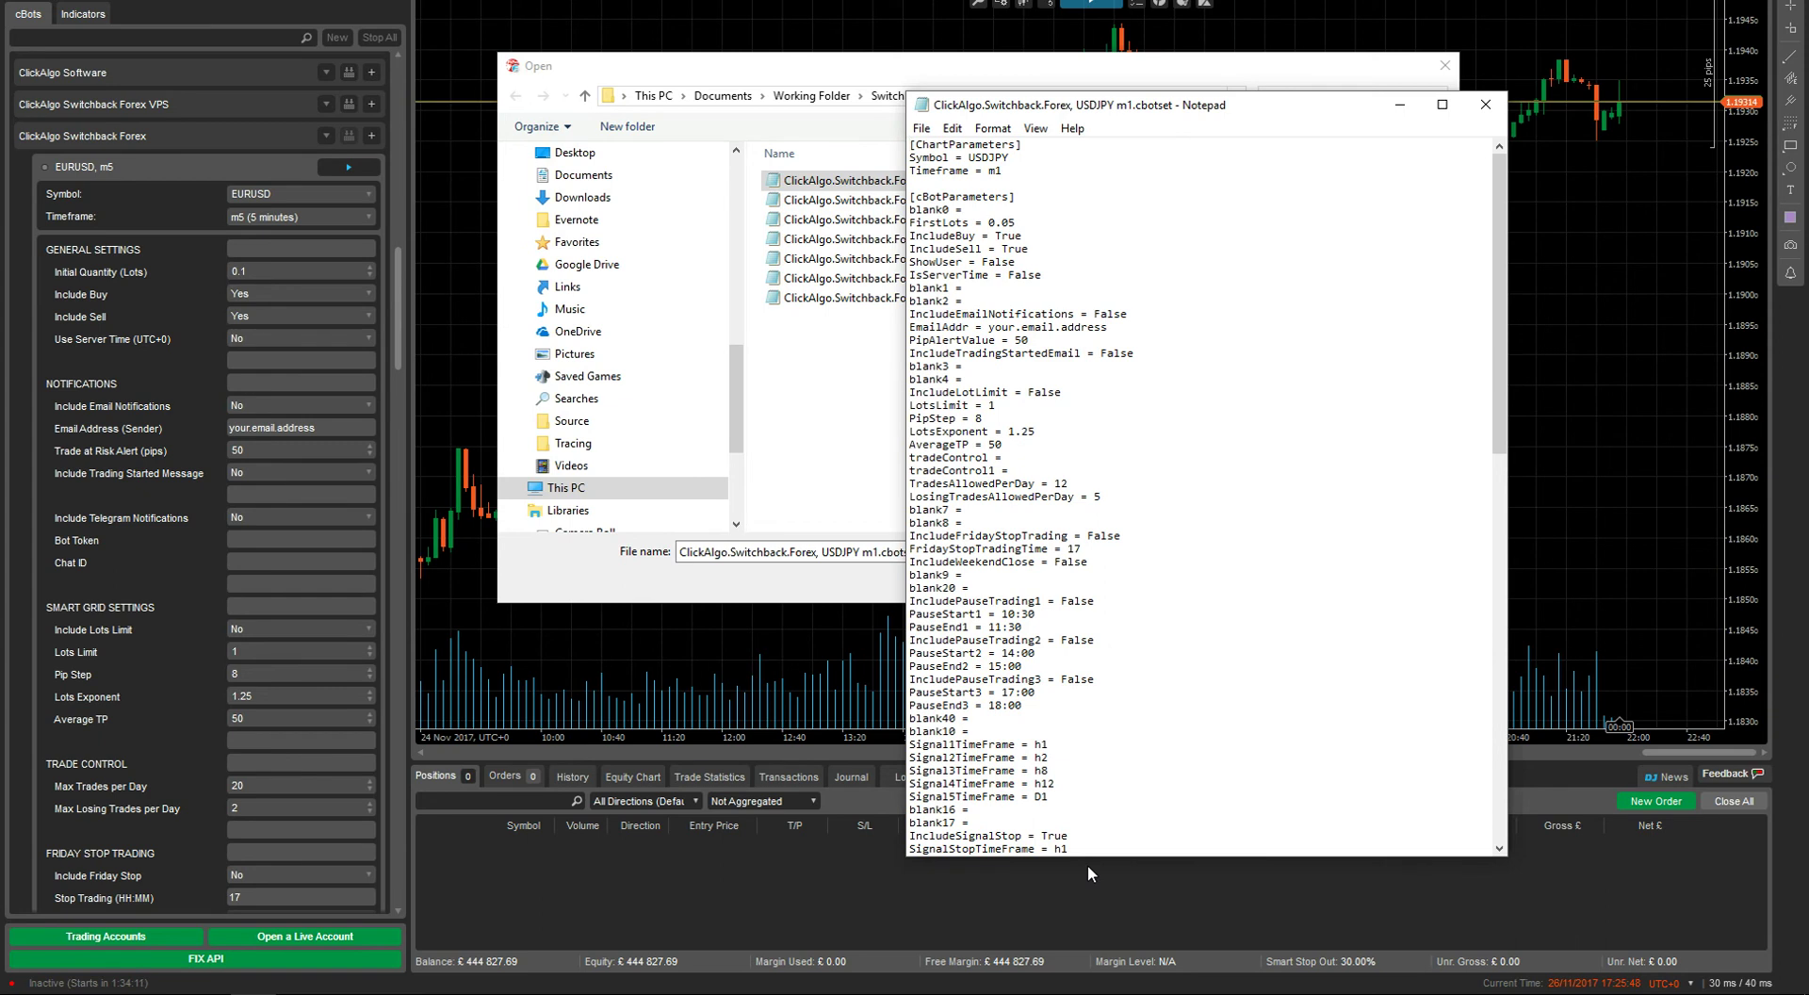
pyautogui.click(1485, 104)
pyautogui.click(1019, 208)
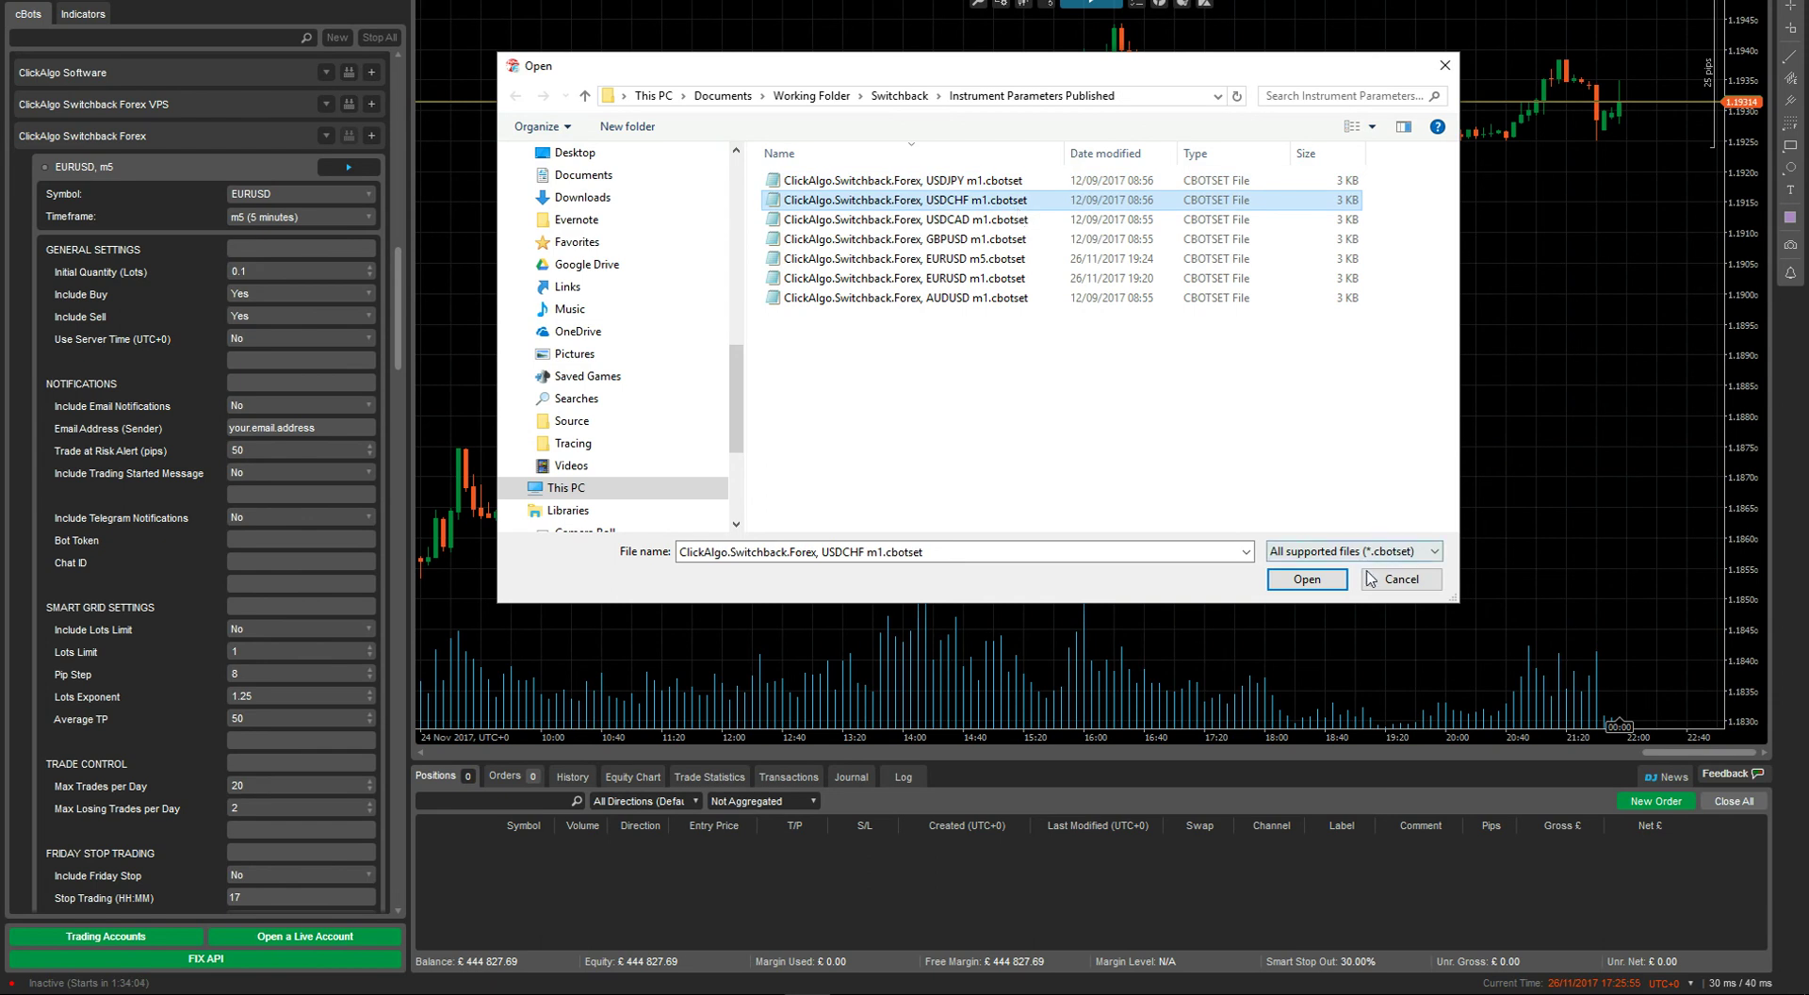
# - Load USDCHF m1 and then AUDUSD m1 parameters into the EURUSD m5 instance
pyautogui.click(1307, 578)
pyautogui.rightClick(140, 169)
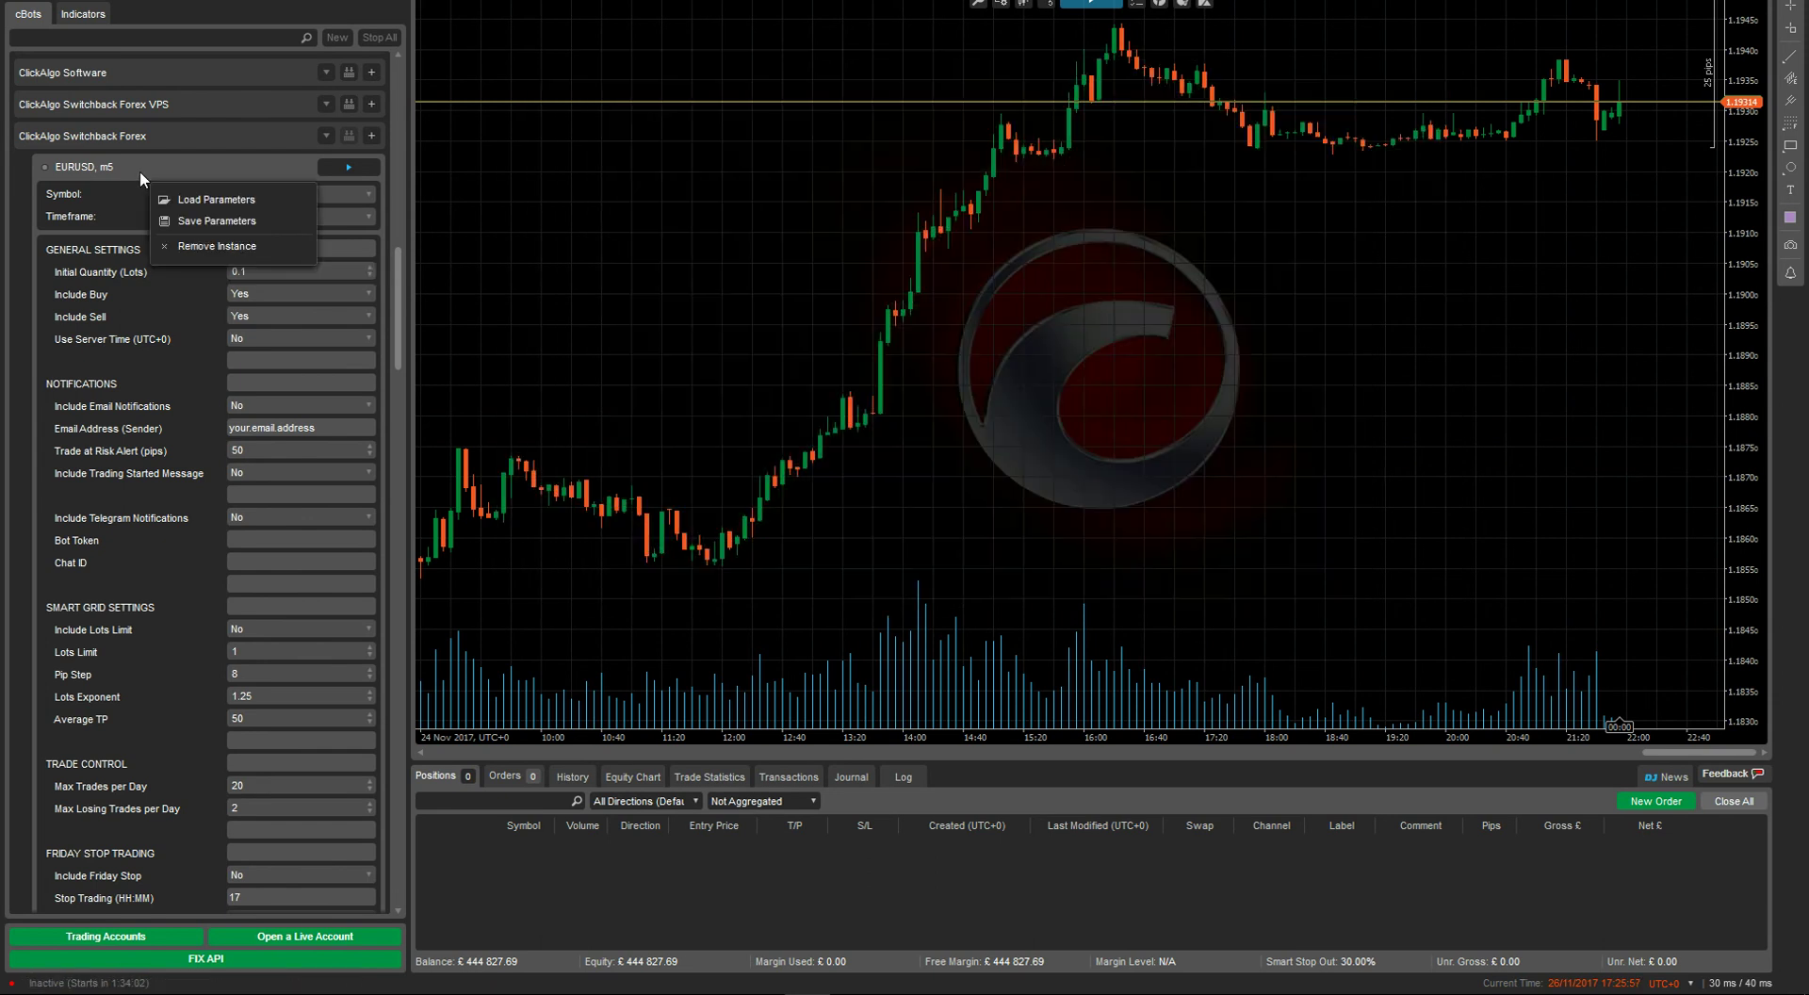
pyautogui.click(192, 199)
pyautogui.click(905, 298)
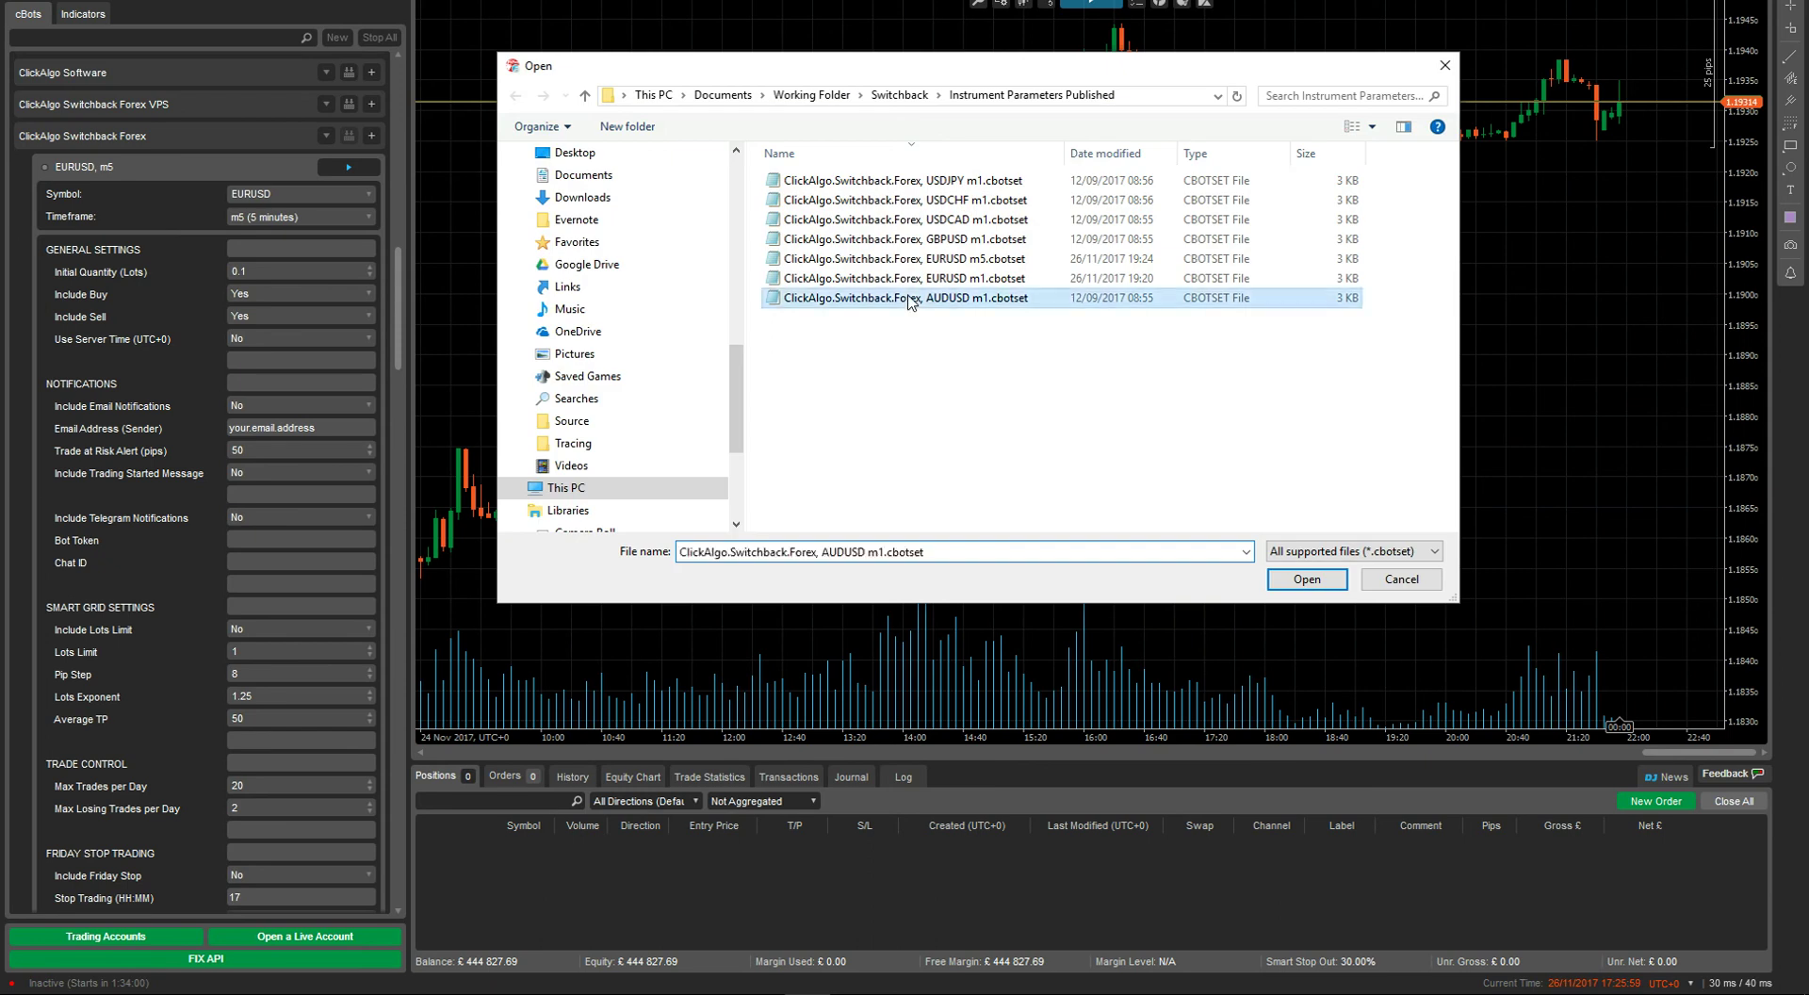
pyautogui.click(1401, 578)
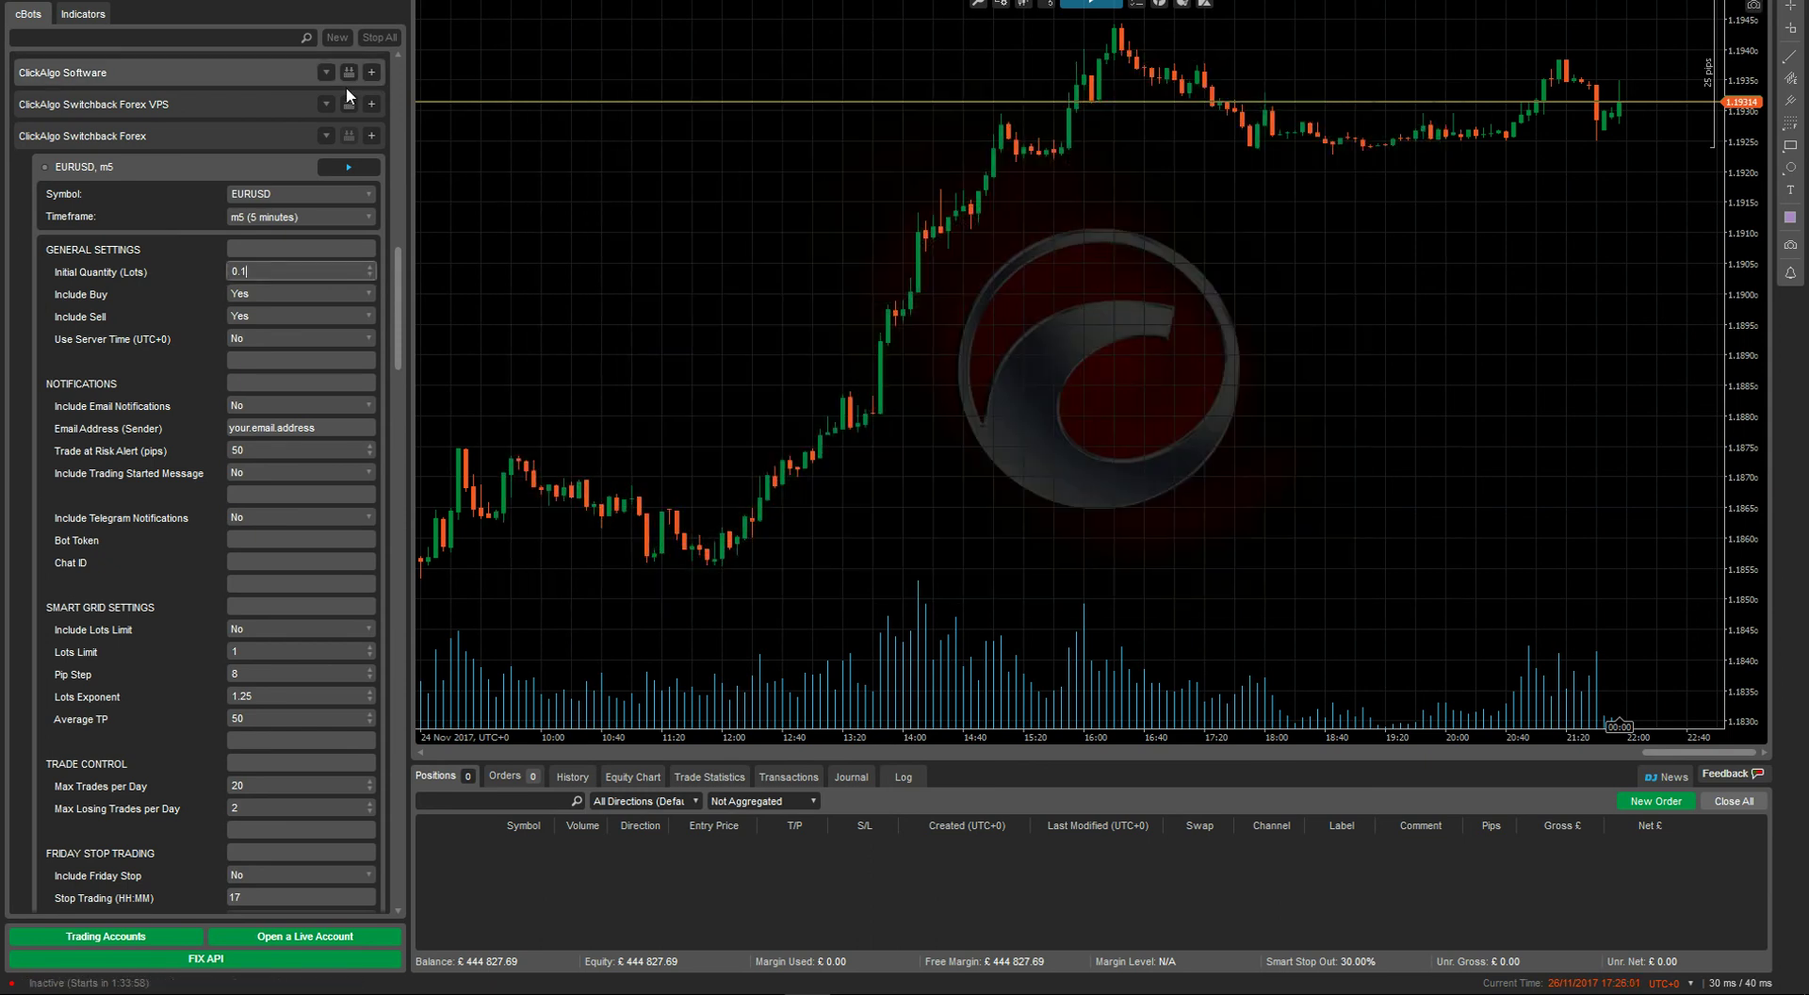
# - Add a new EURUSD h1 instance to Switchback Forex and collapse its instance list
pyautogui.click(326, 136)
pyautogui.click(224, 170)
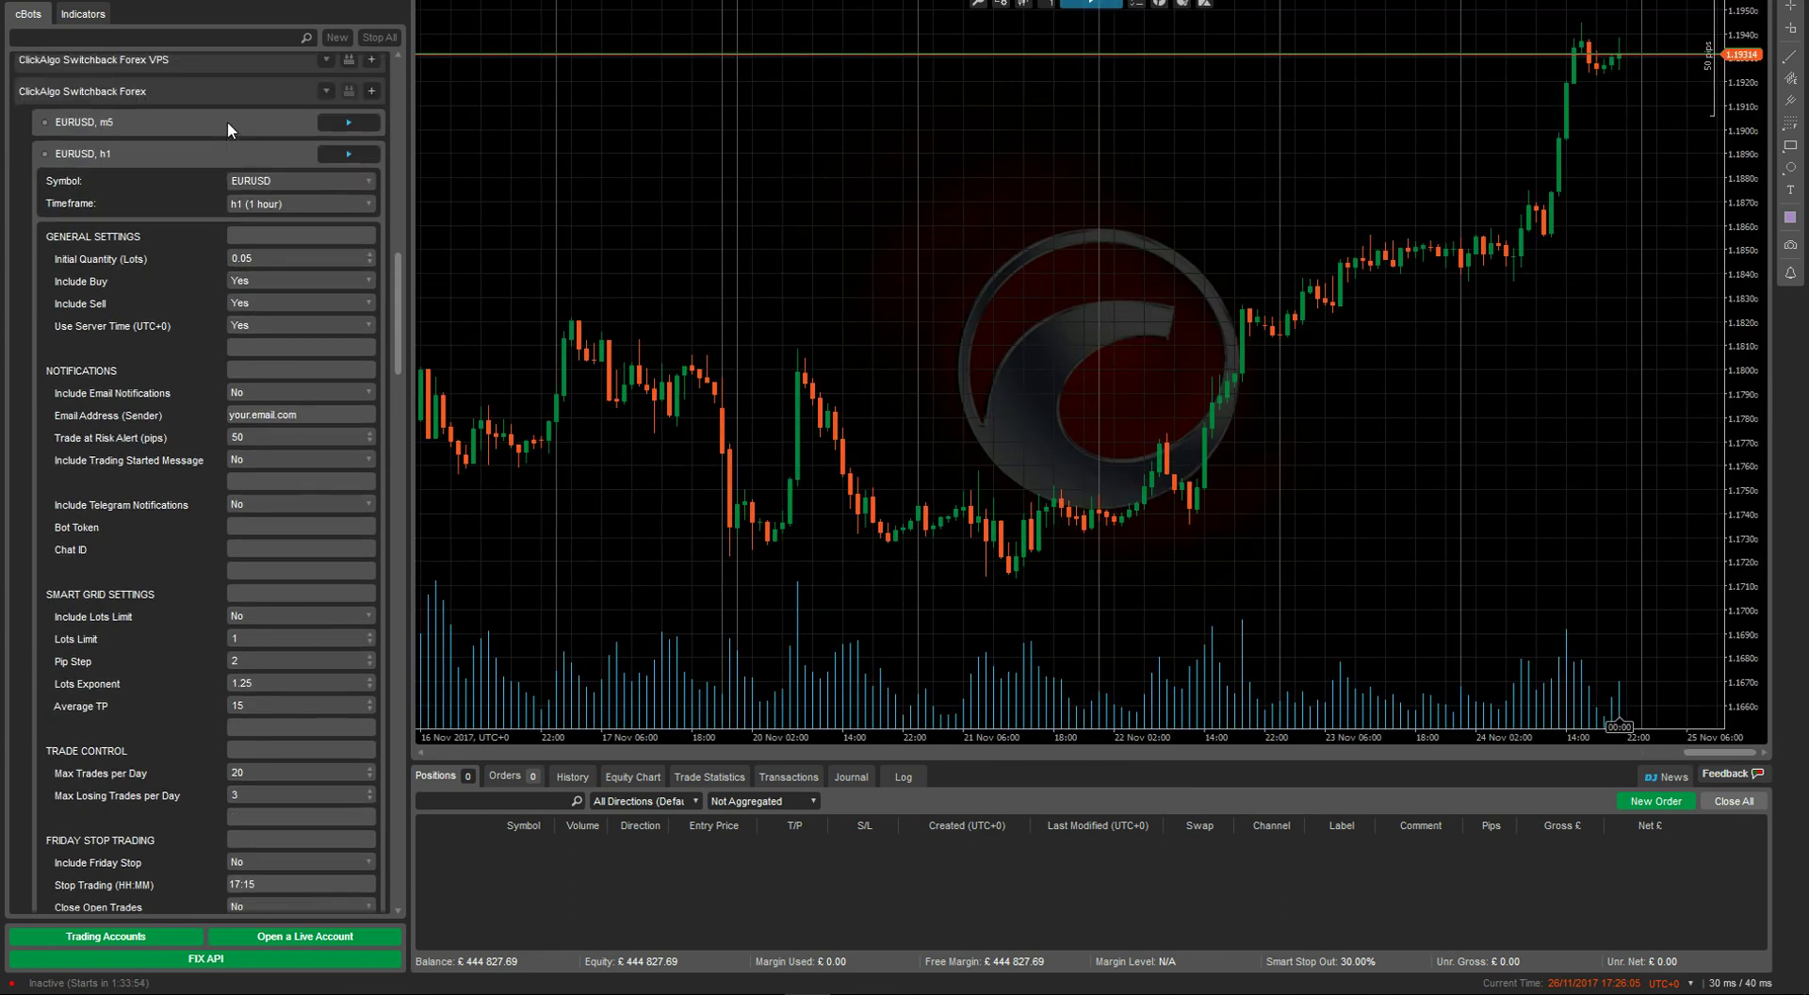
pyautogui.click(120, 93)
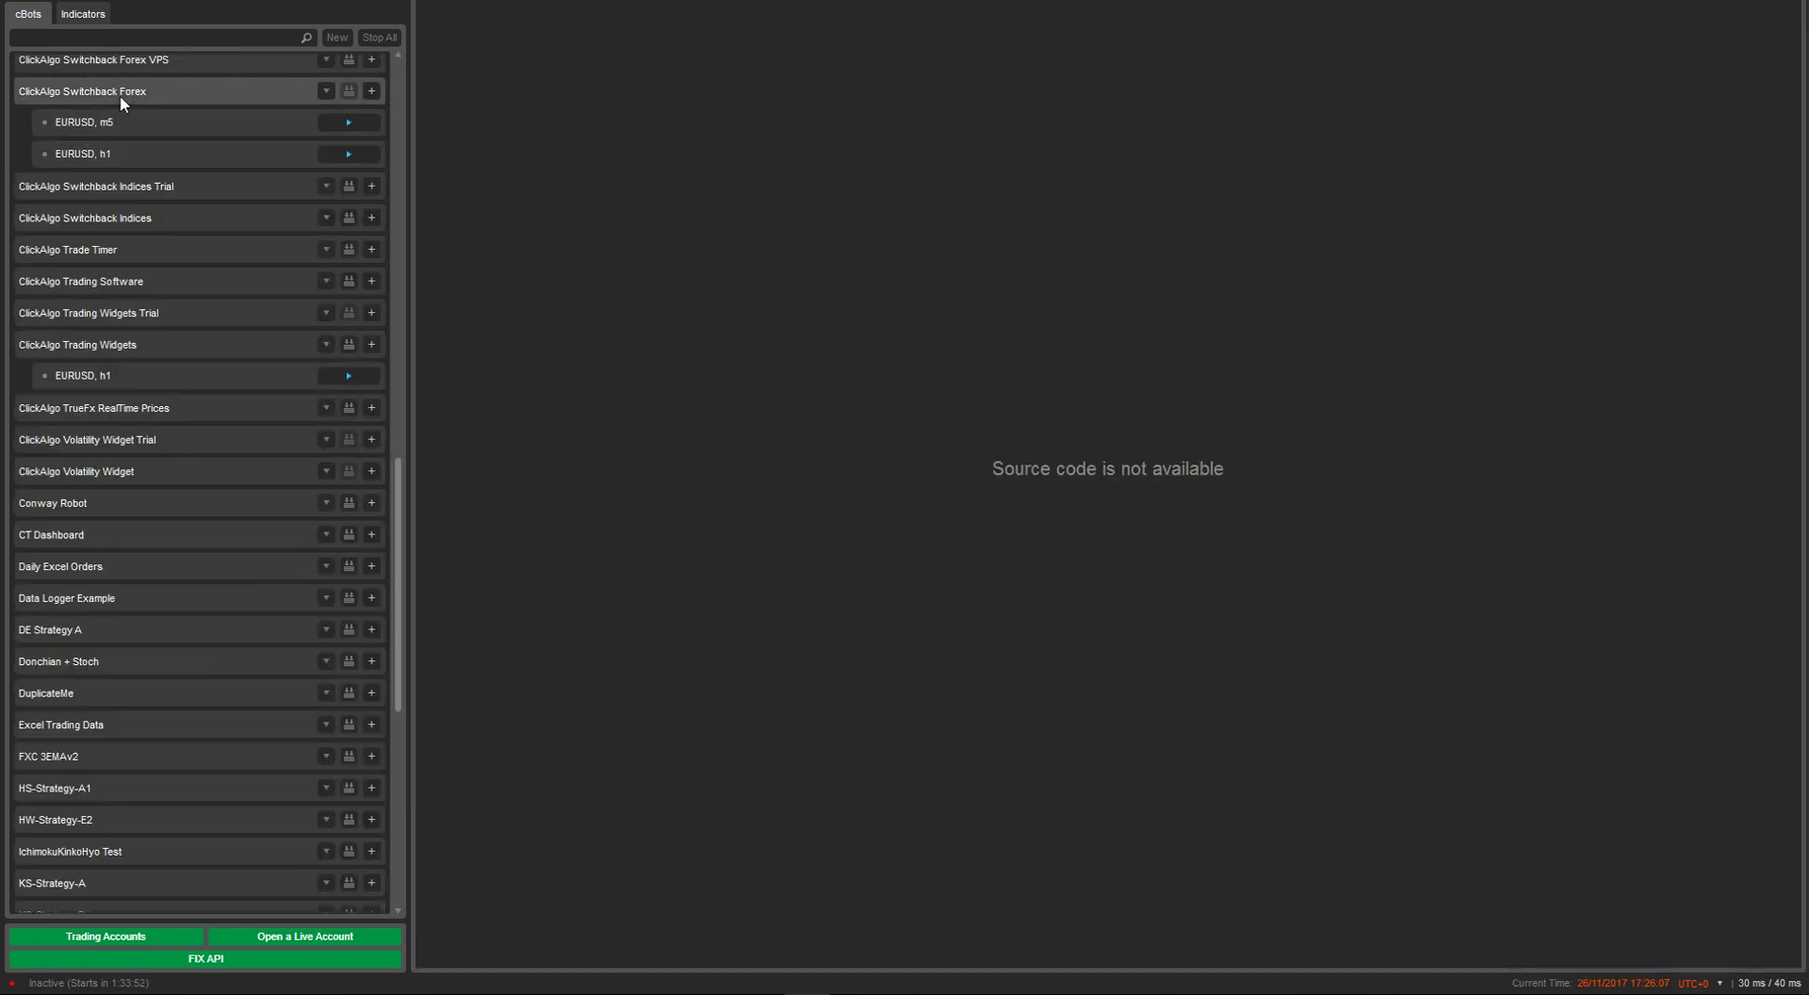
# - Switch the second Switchback Forex instance from EURUSD h1 to USDJPY h1
pyautogui.click(120, 155)
pyautogui.click(291, 91)
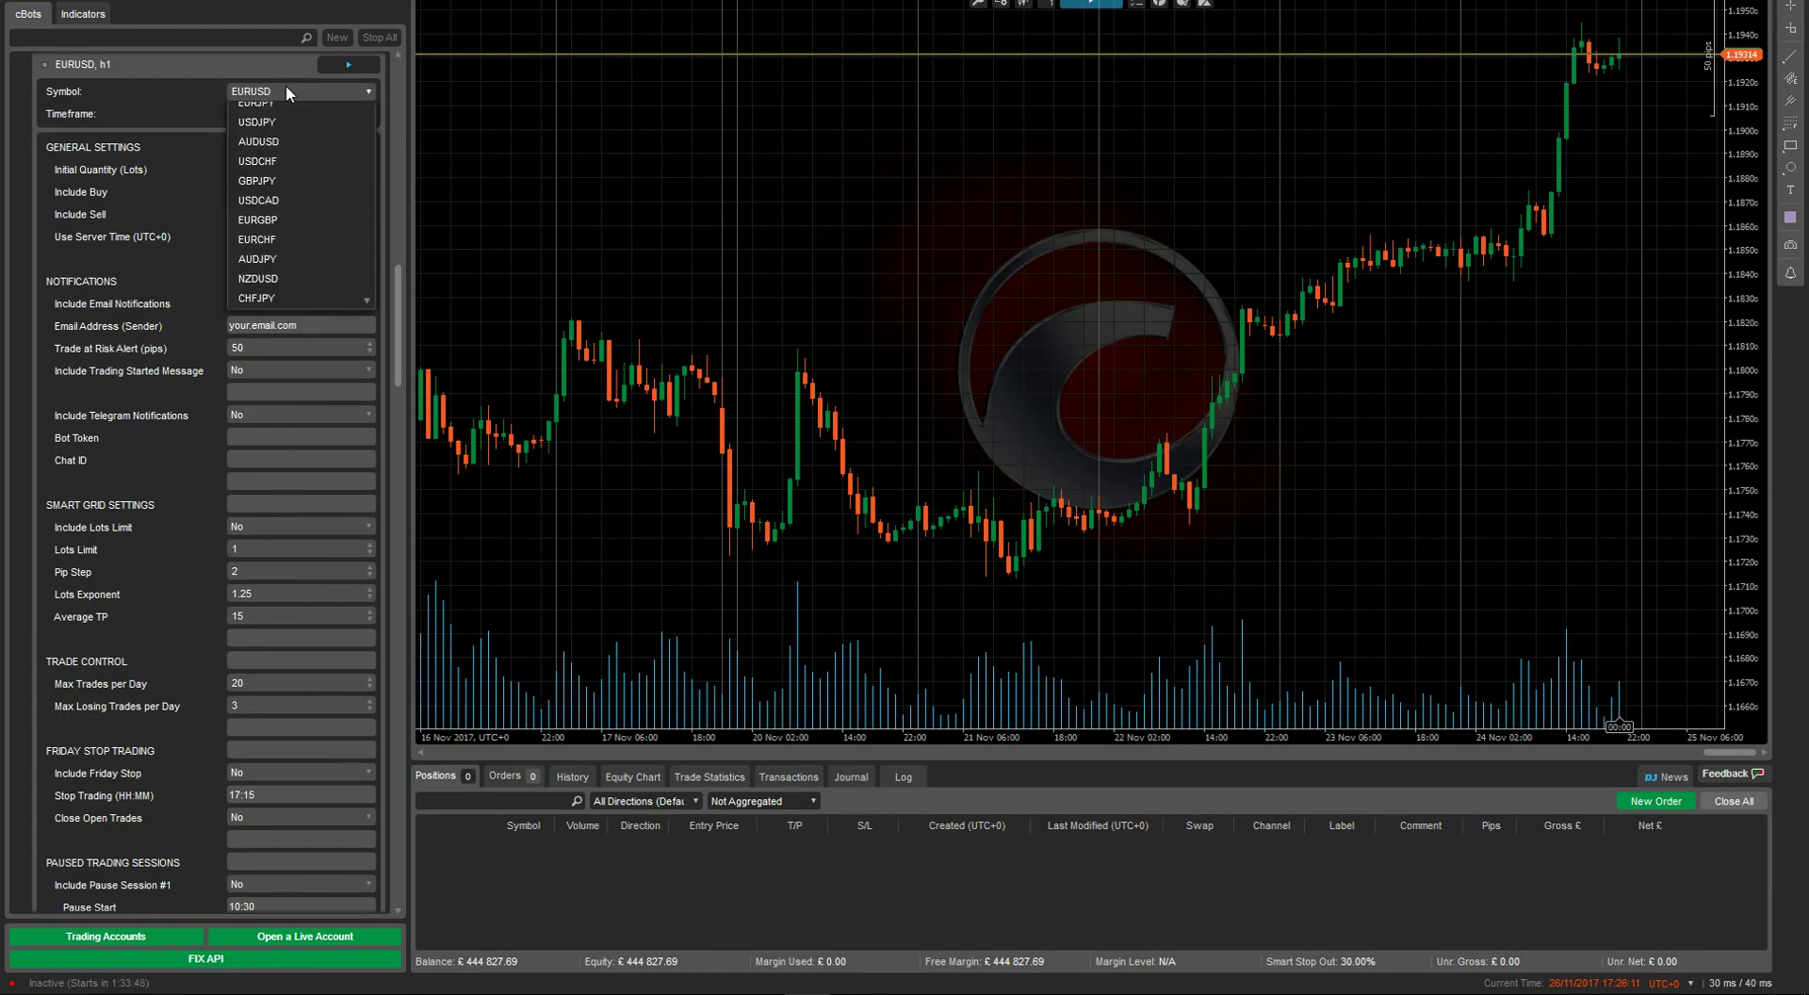
pyautogui.click(269, 295)
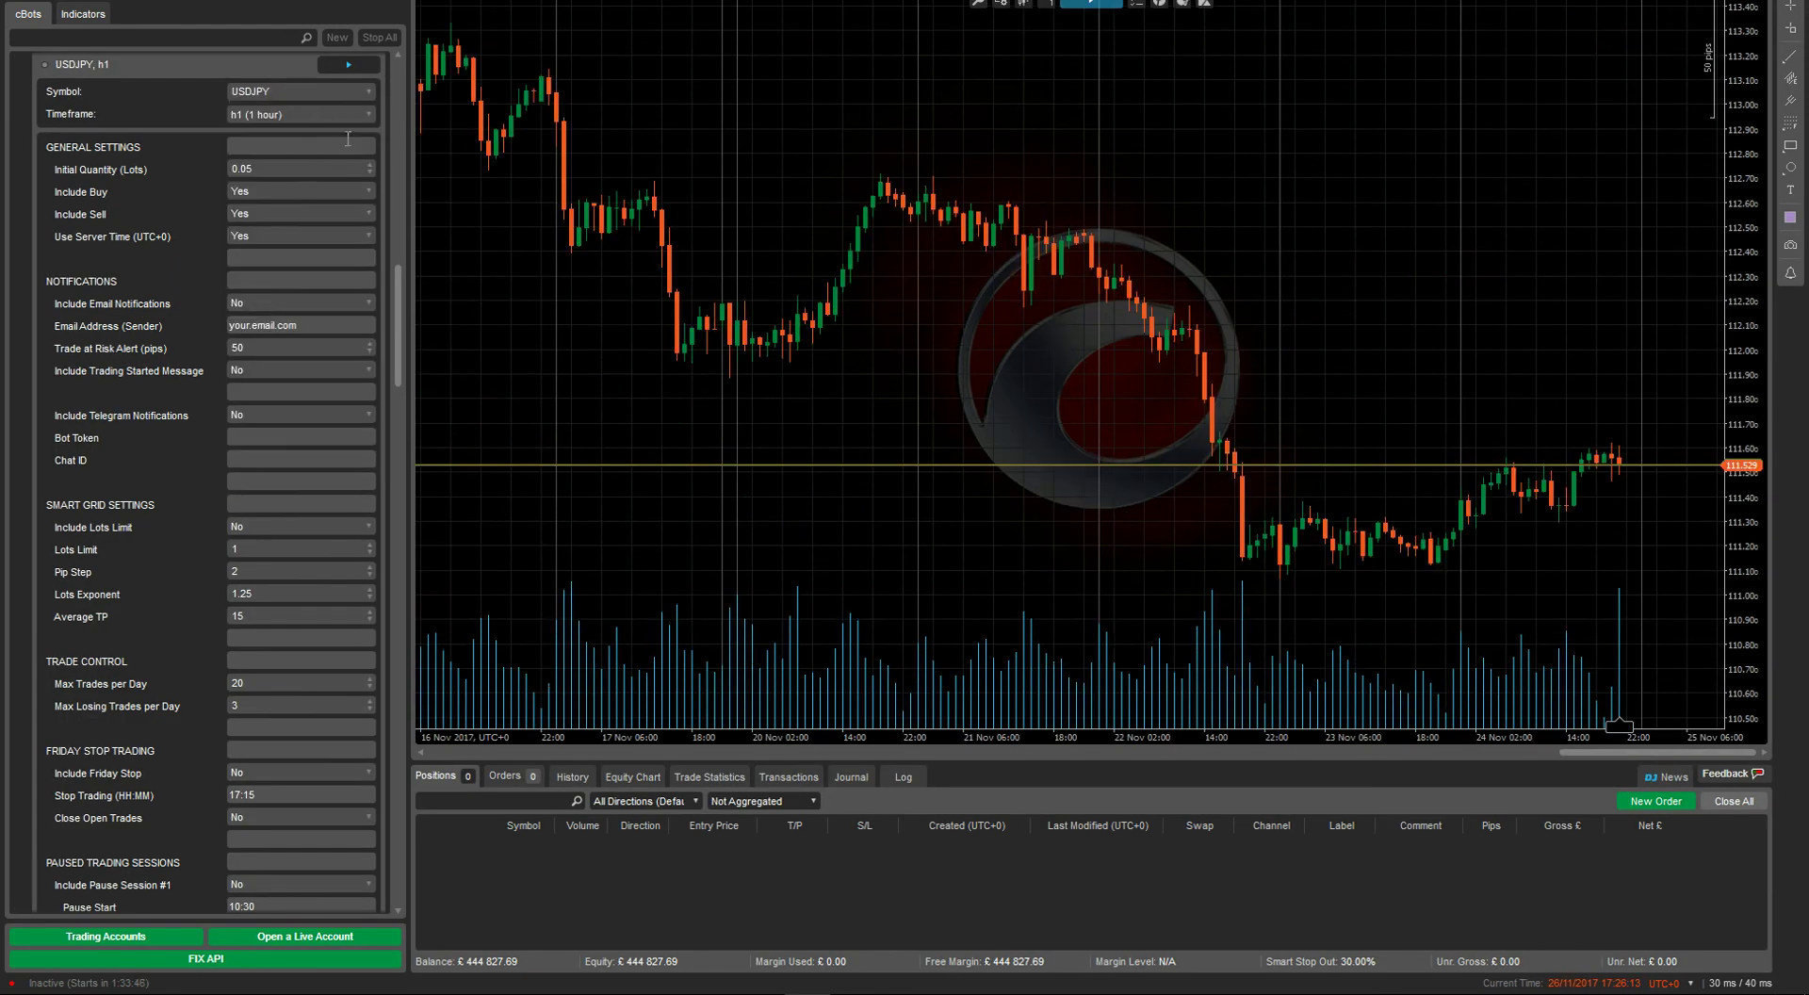
pyautogui.moveTo(402, 292); pyautogui.dragTo(403, 245)
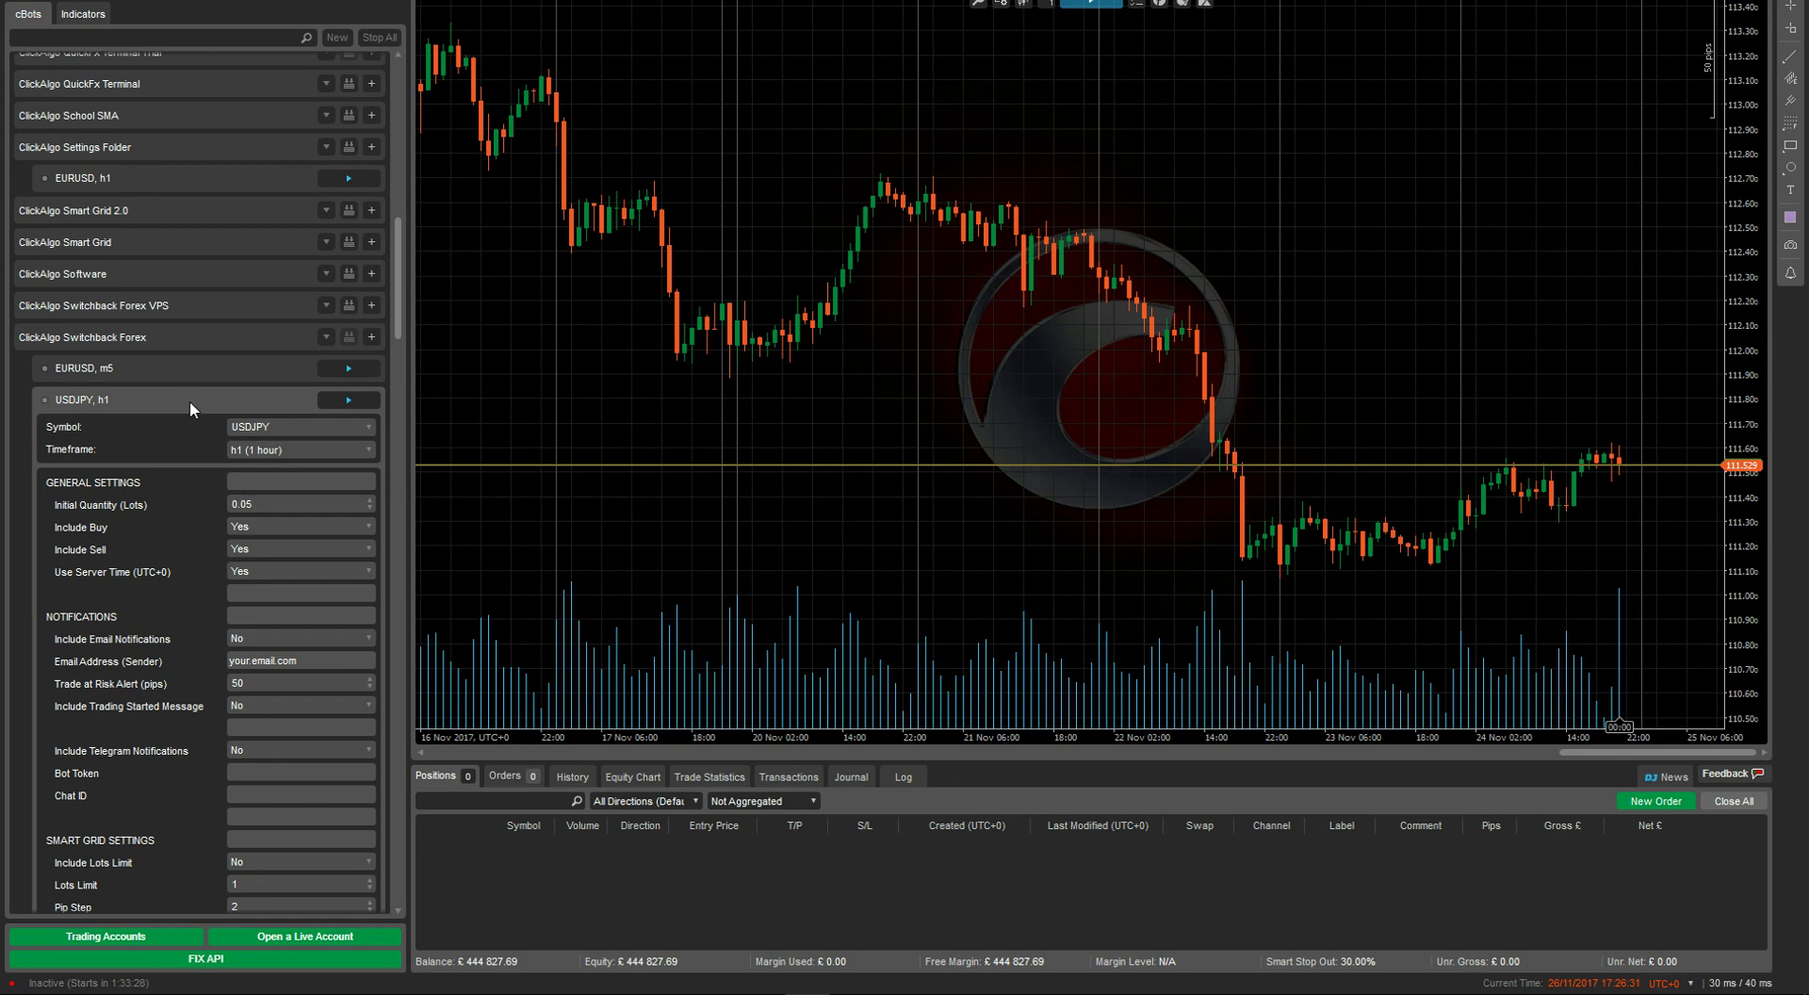
# - From the USDJPY h1 instance's Load Parameters picker, delete EURUSD m5.cbotset to the Recycle Bin
pyautogui.click(328, 339)
pyautogui.click(302, 336)
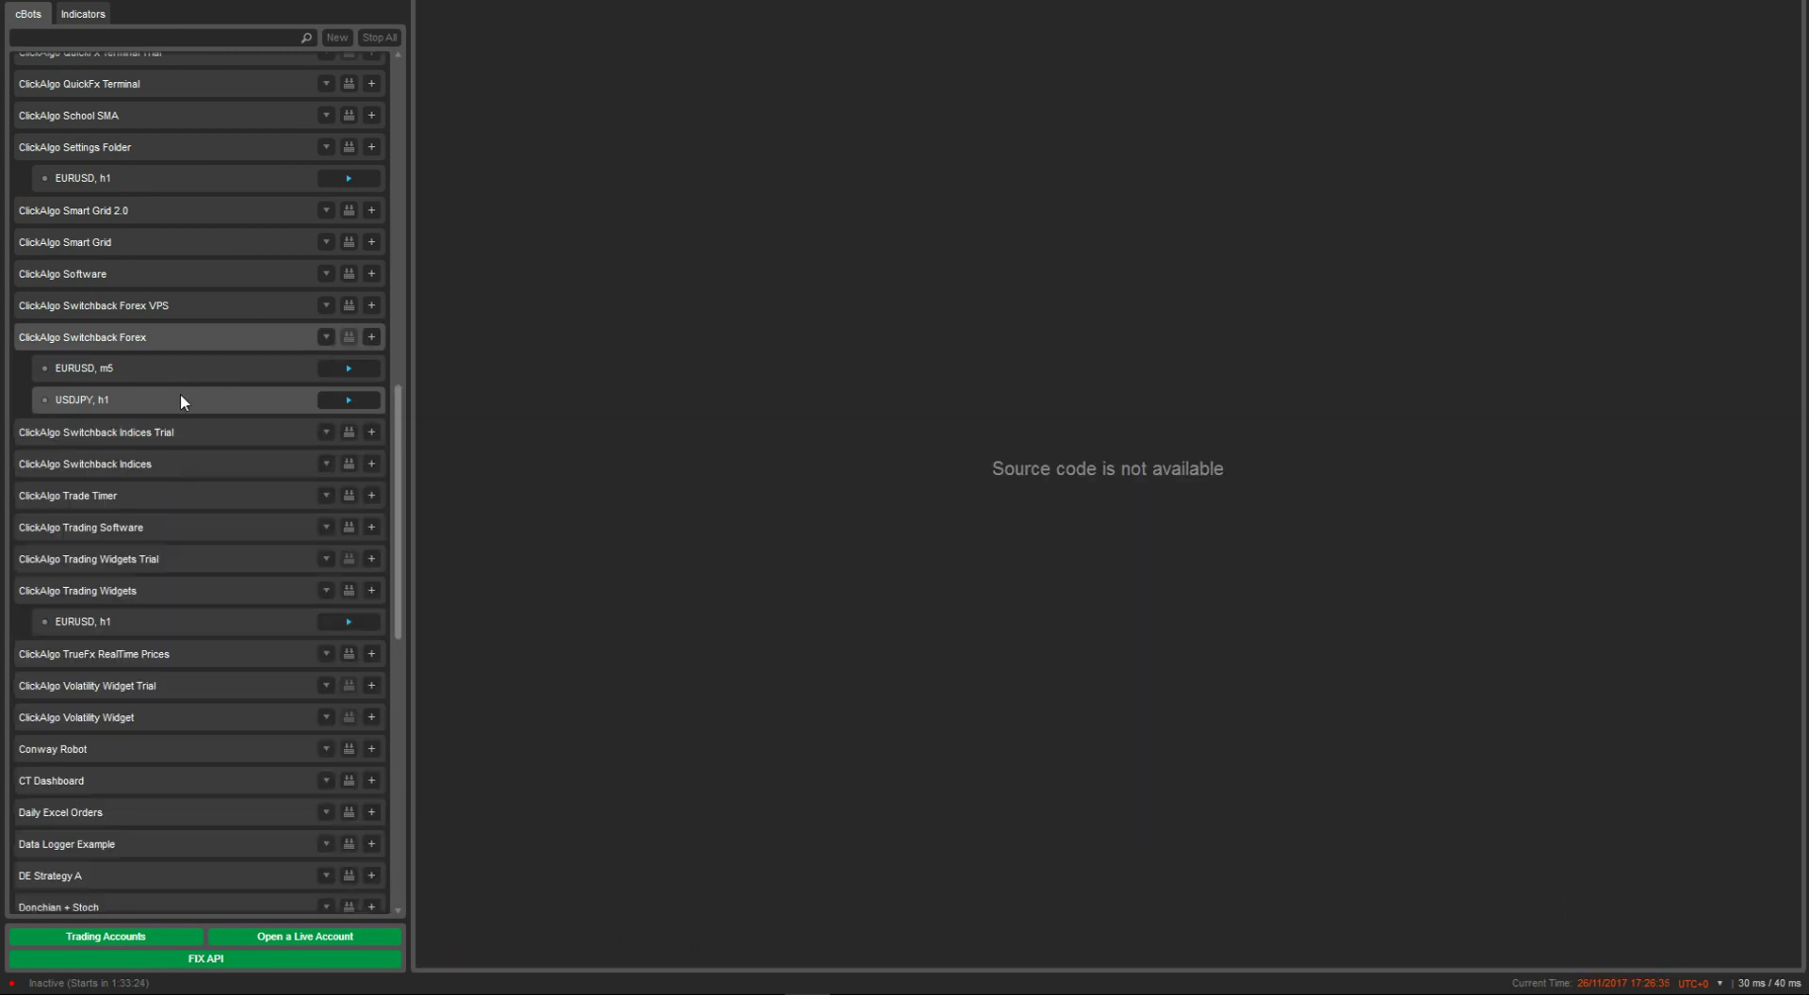
pyautogui.rightClick(180, 399)
pyautogui.click(220, 422)
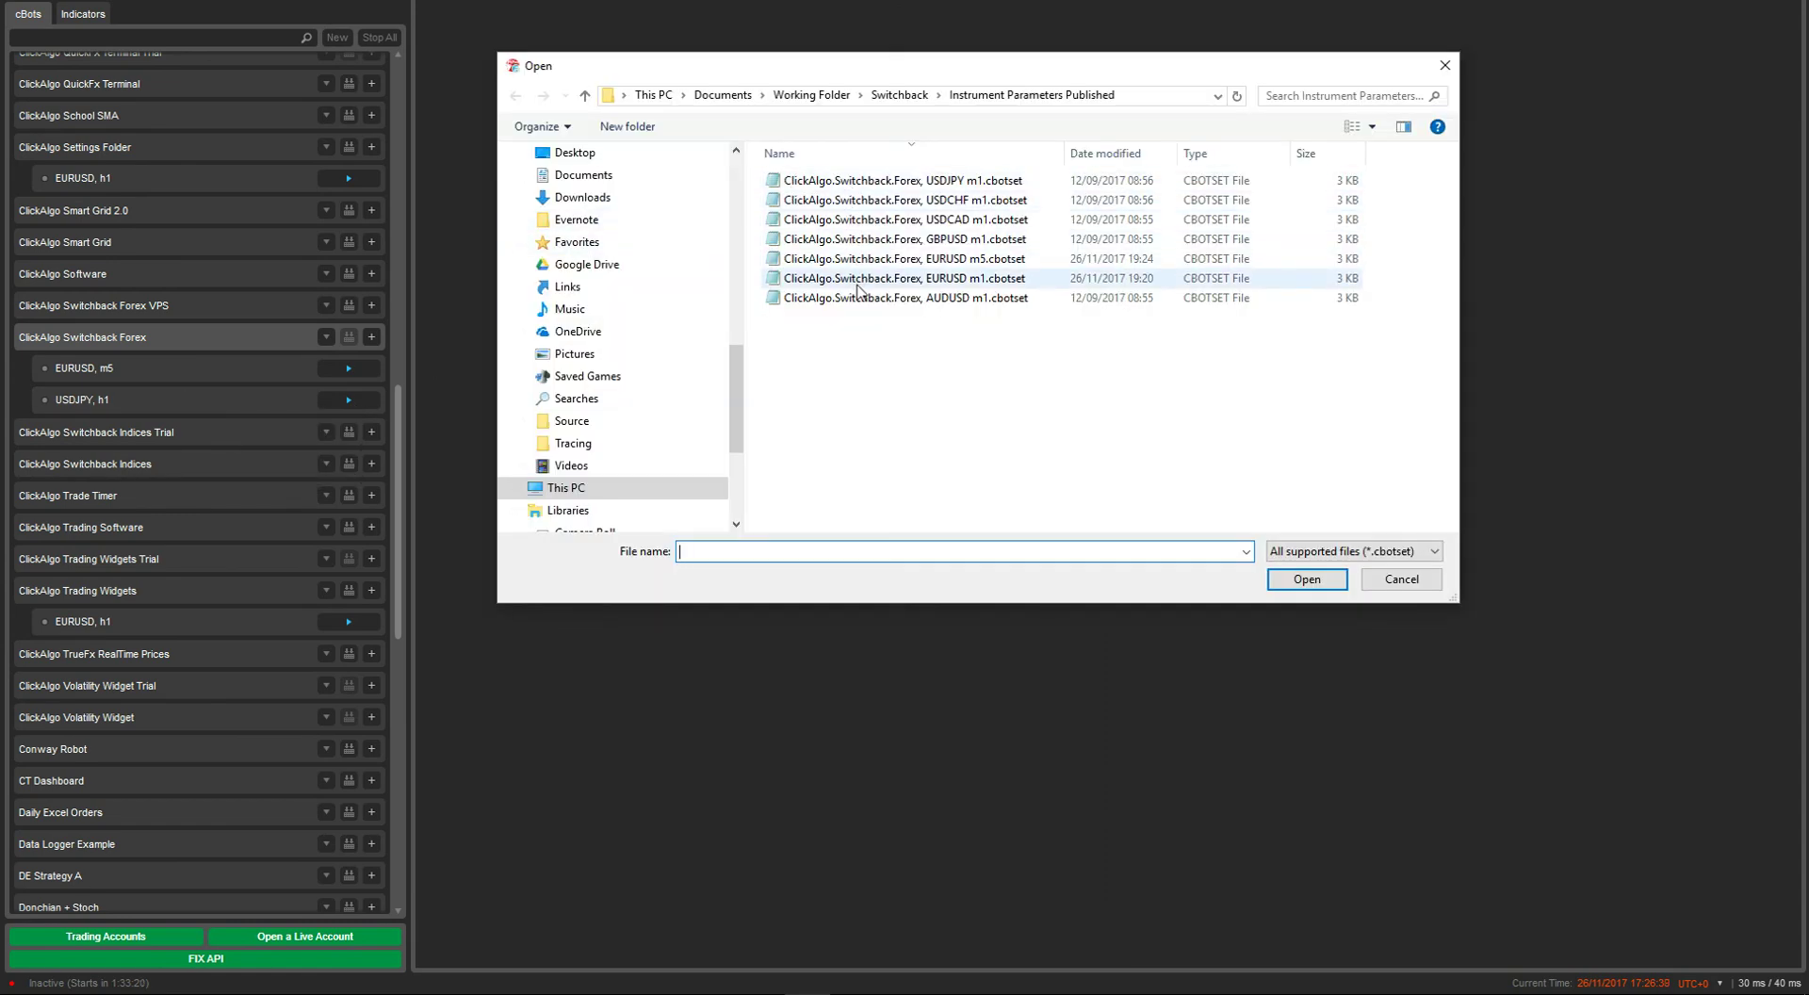
pyautogui.click(956, 267)
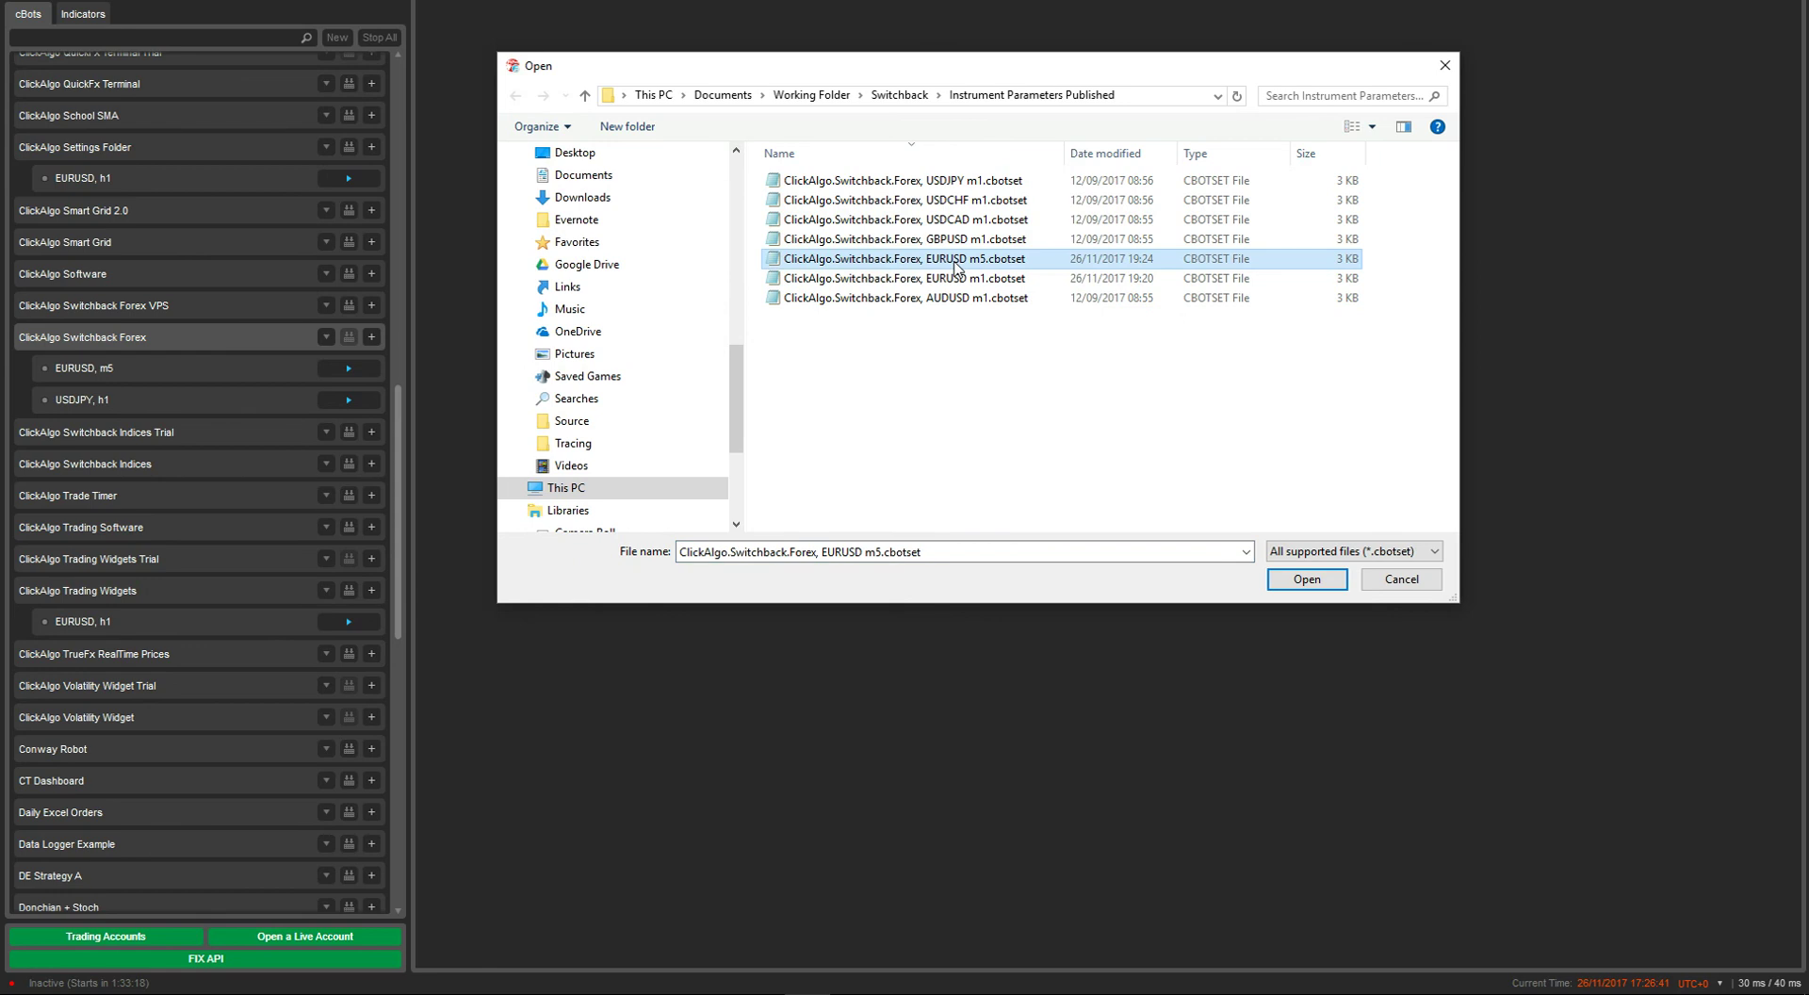
pyautogui.press('Delete')
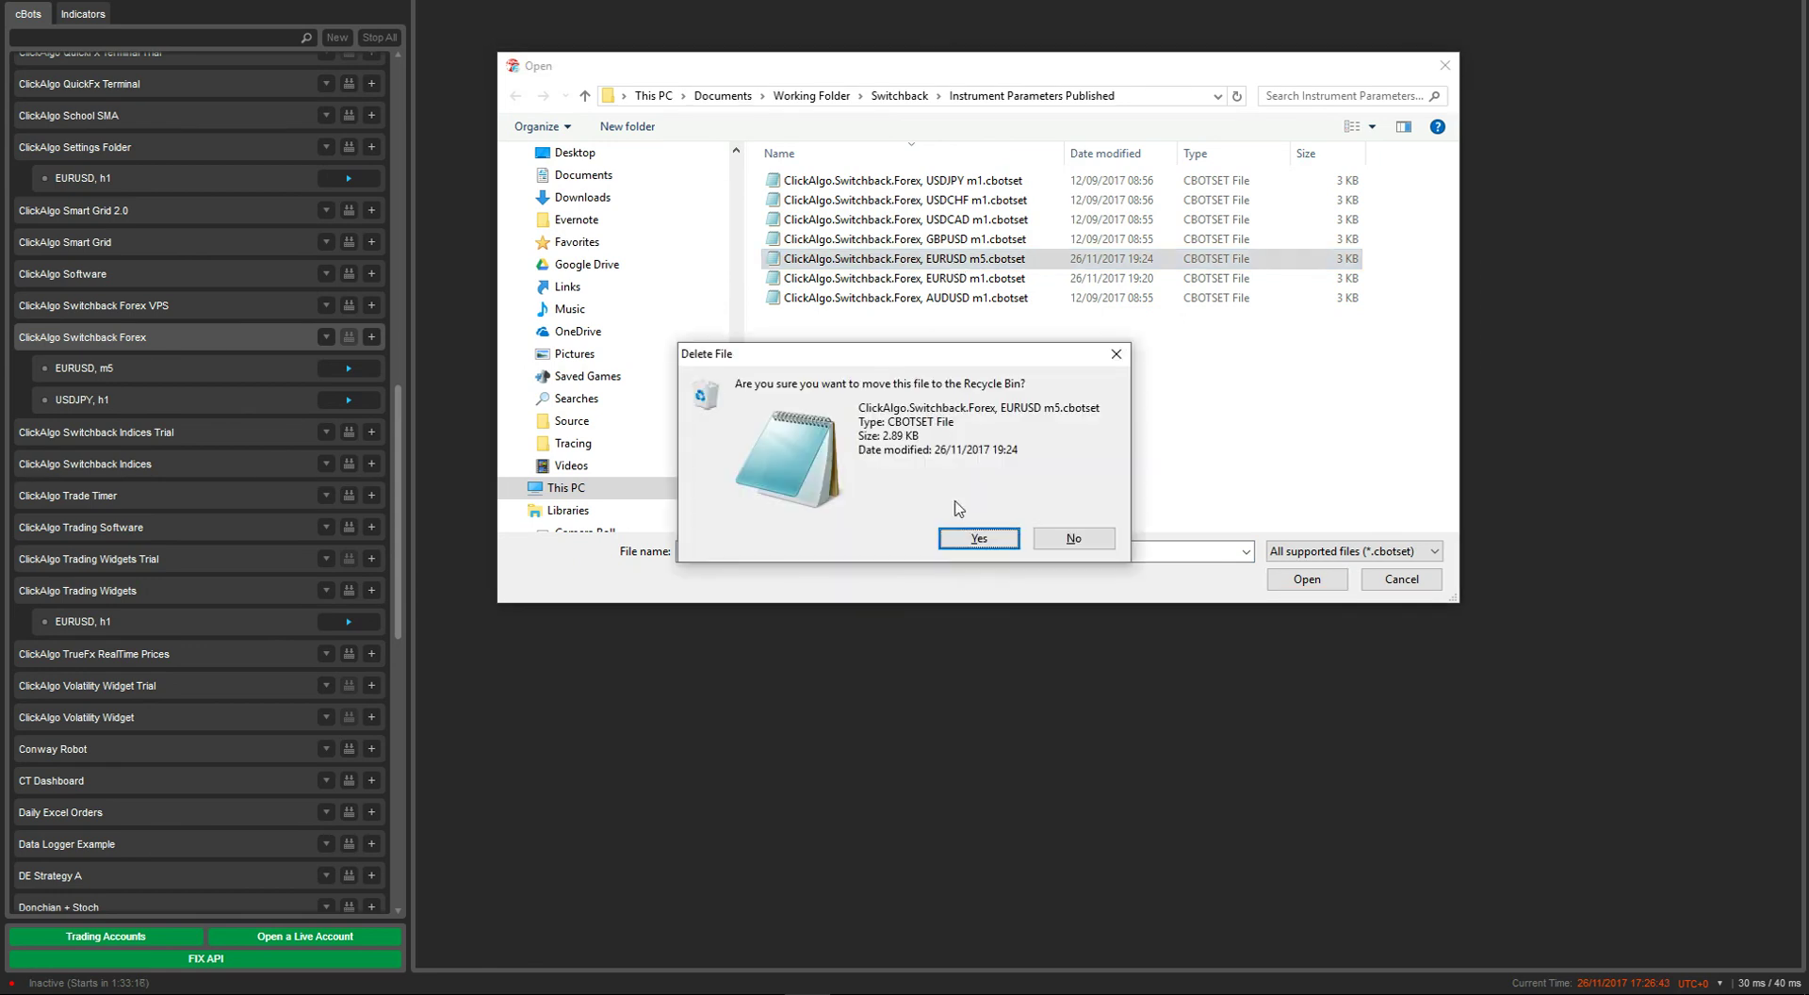
pyautogui.click(960, 539)
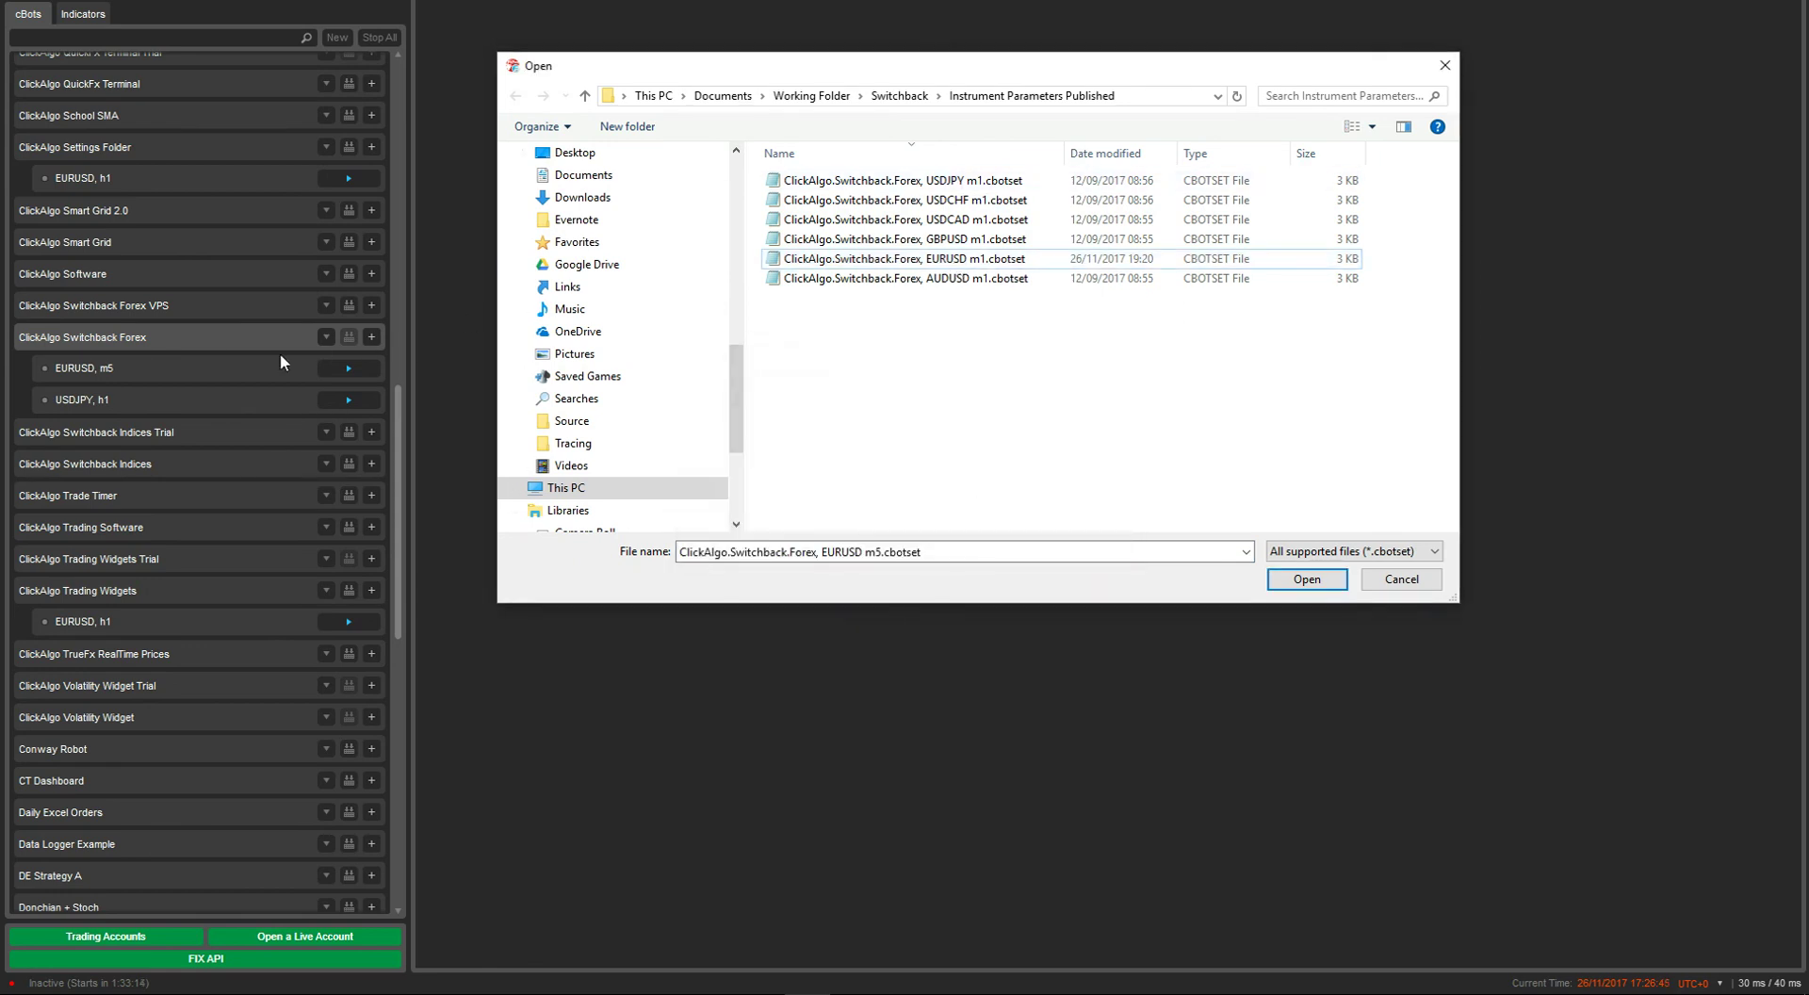
# - Look over the USDJPY m1 and USDCHF m1 files, then cancel without loading parameters
pyautogui.click(879, 185)
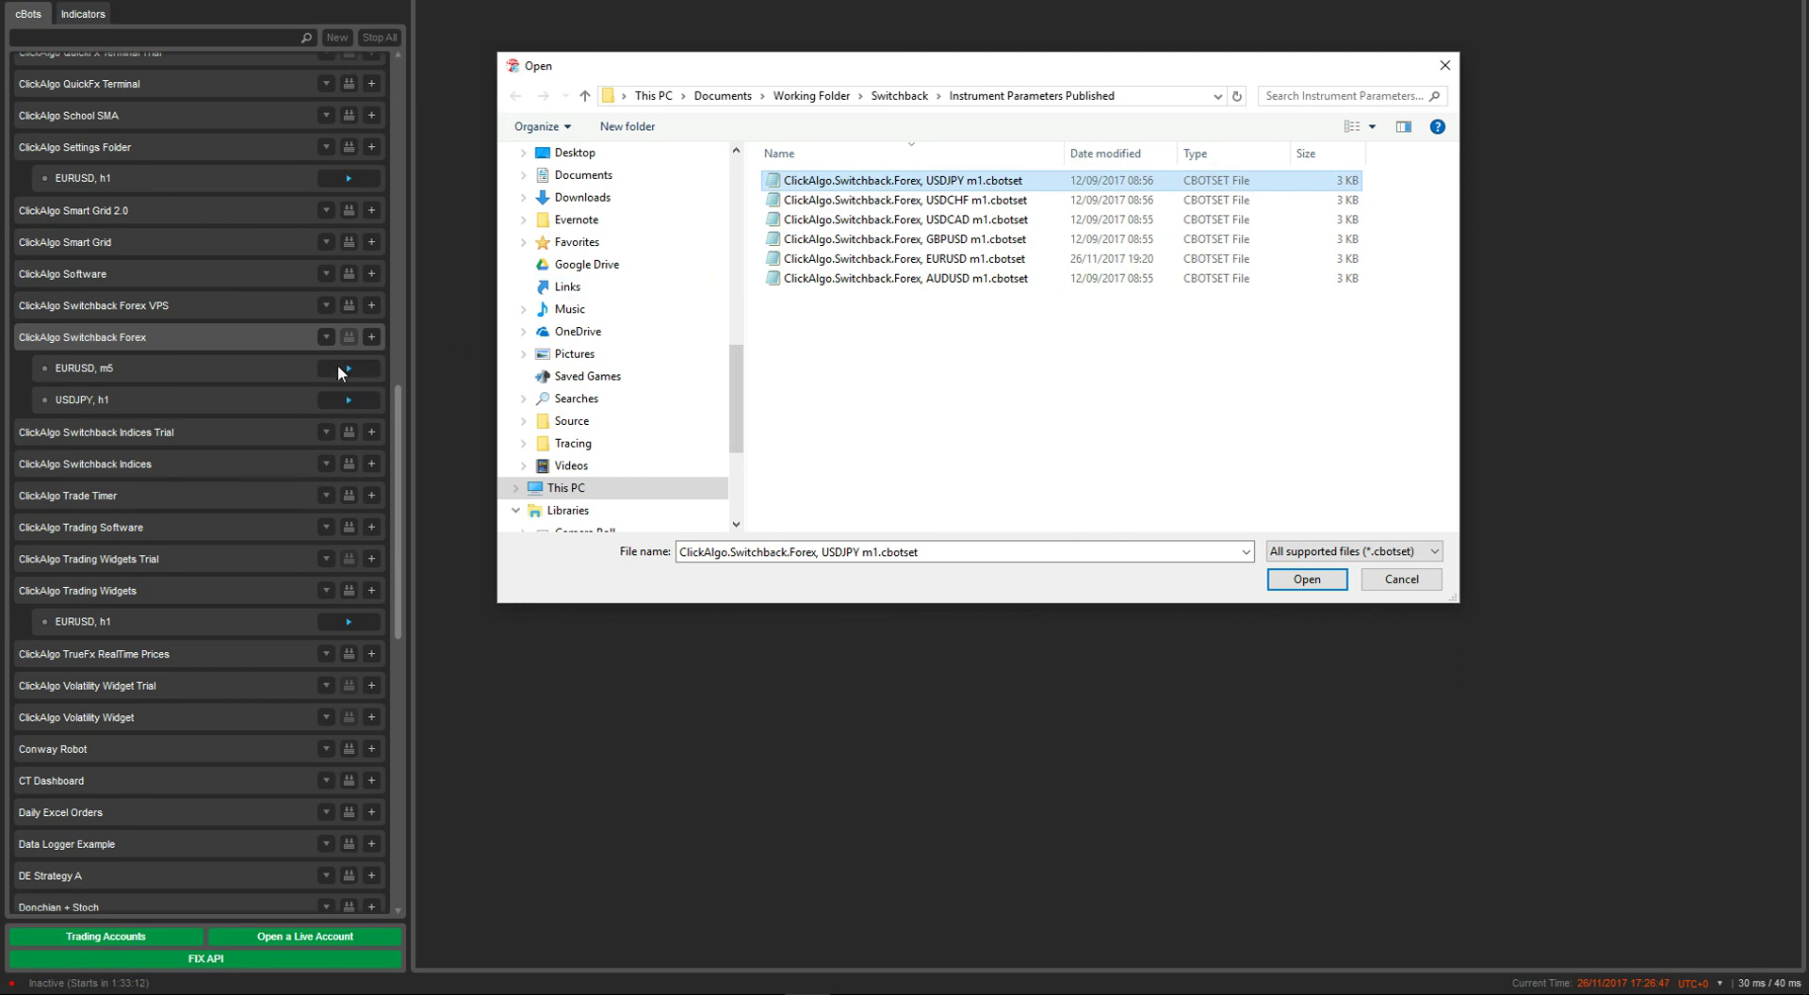
pyautogui.click(909, 200)
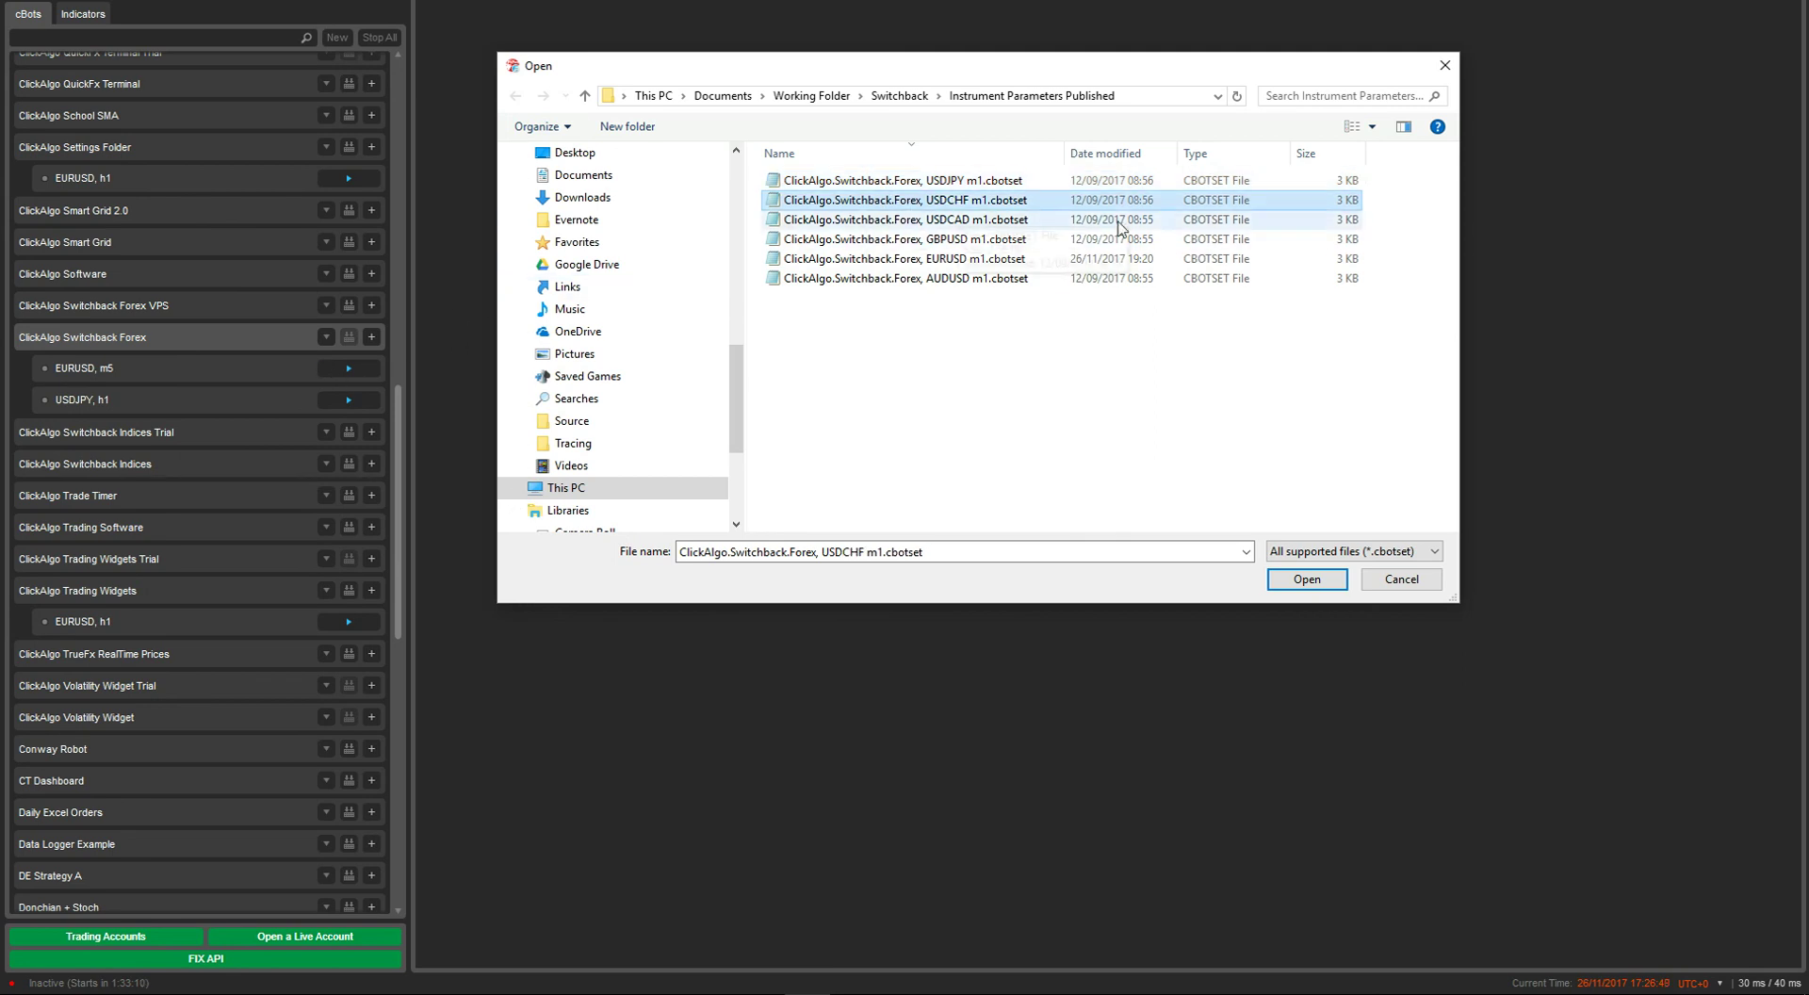
pyautogui.click(1420, 584)
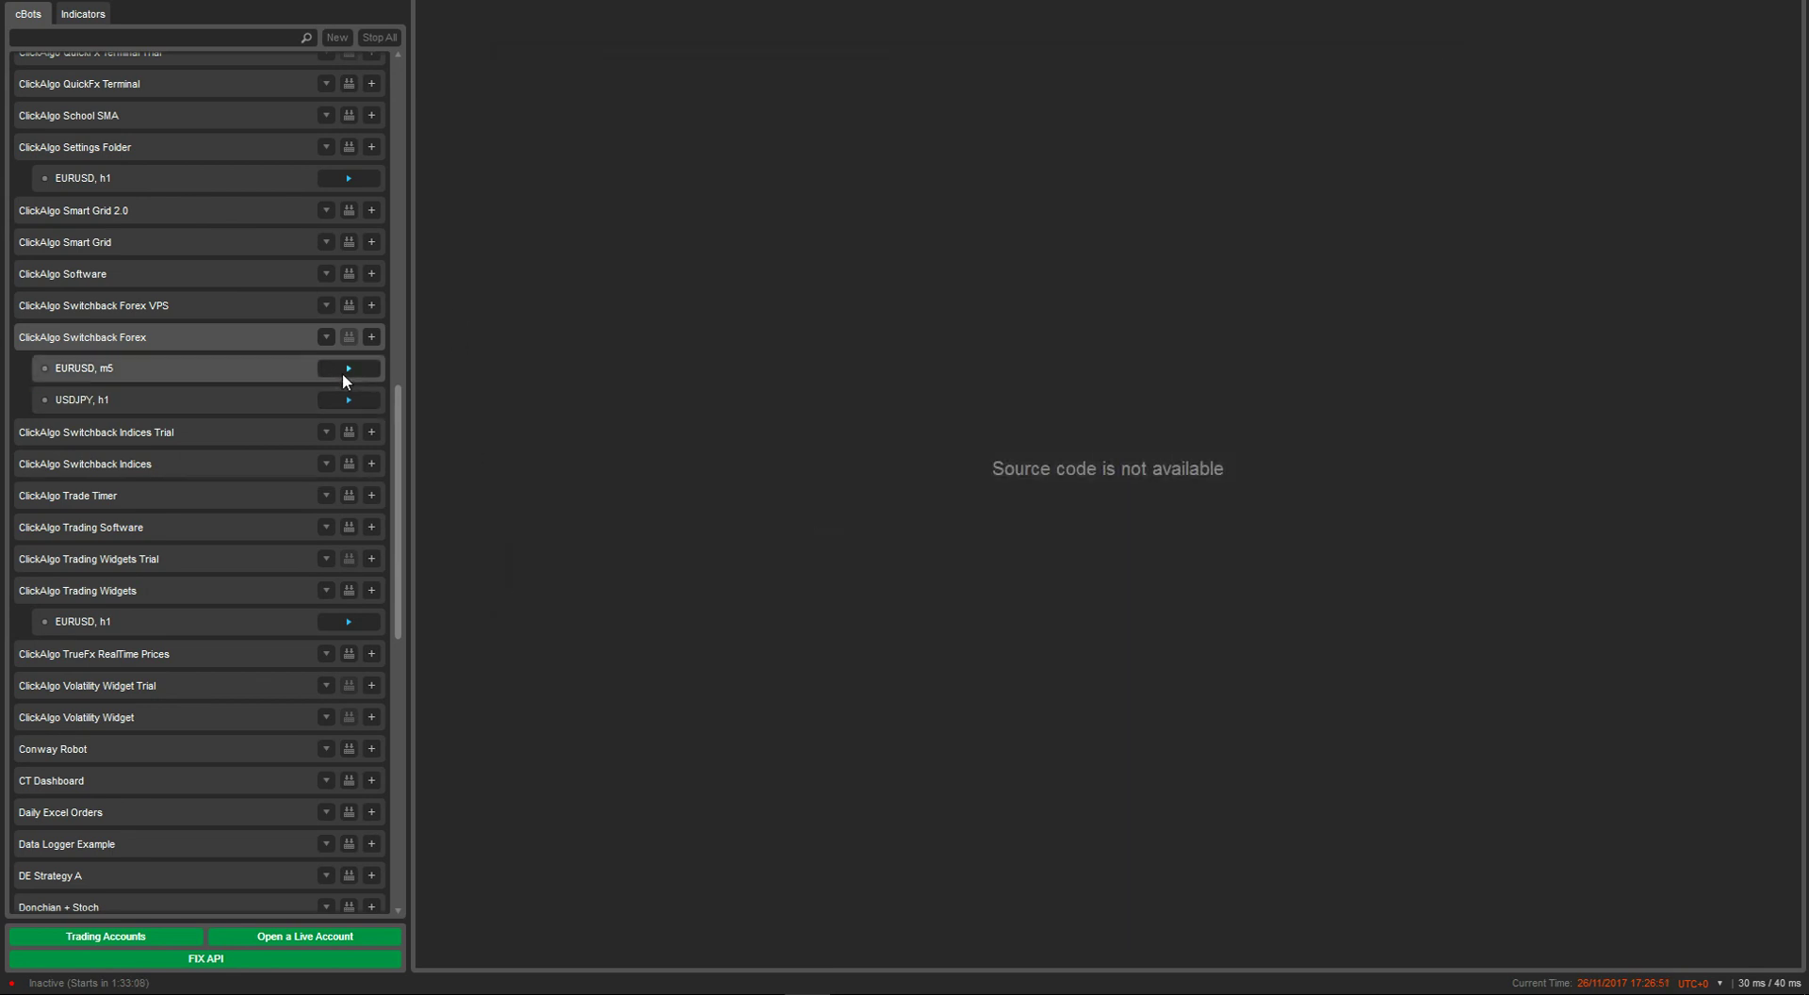